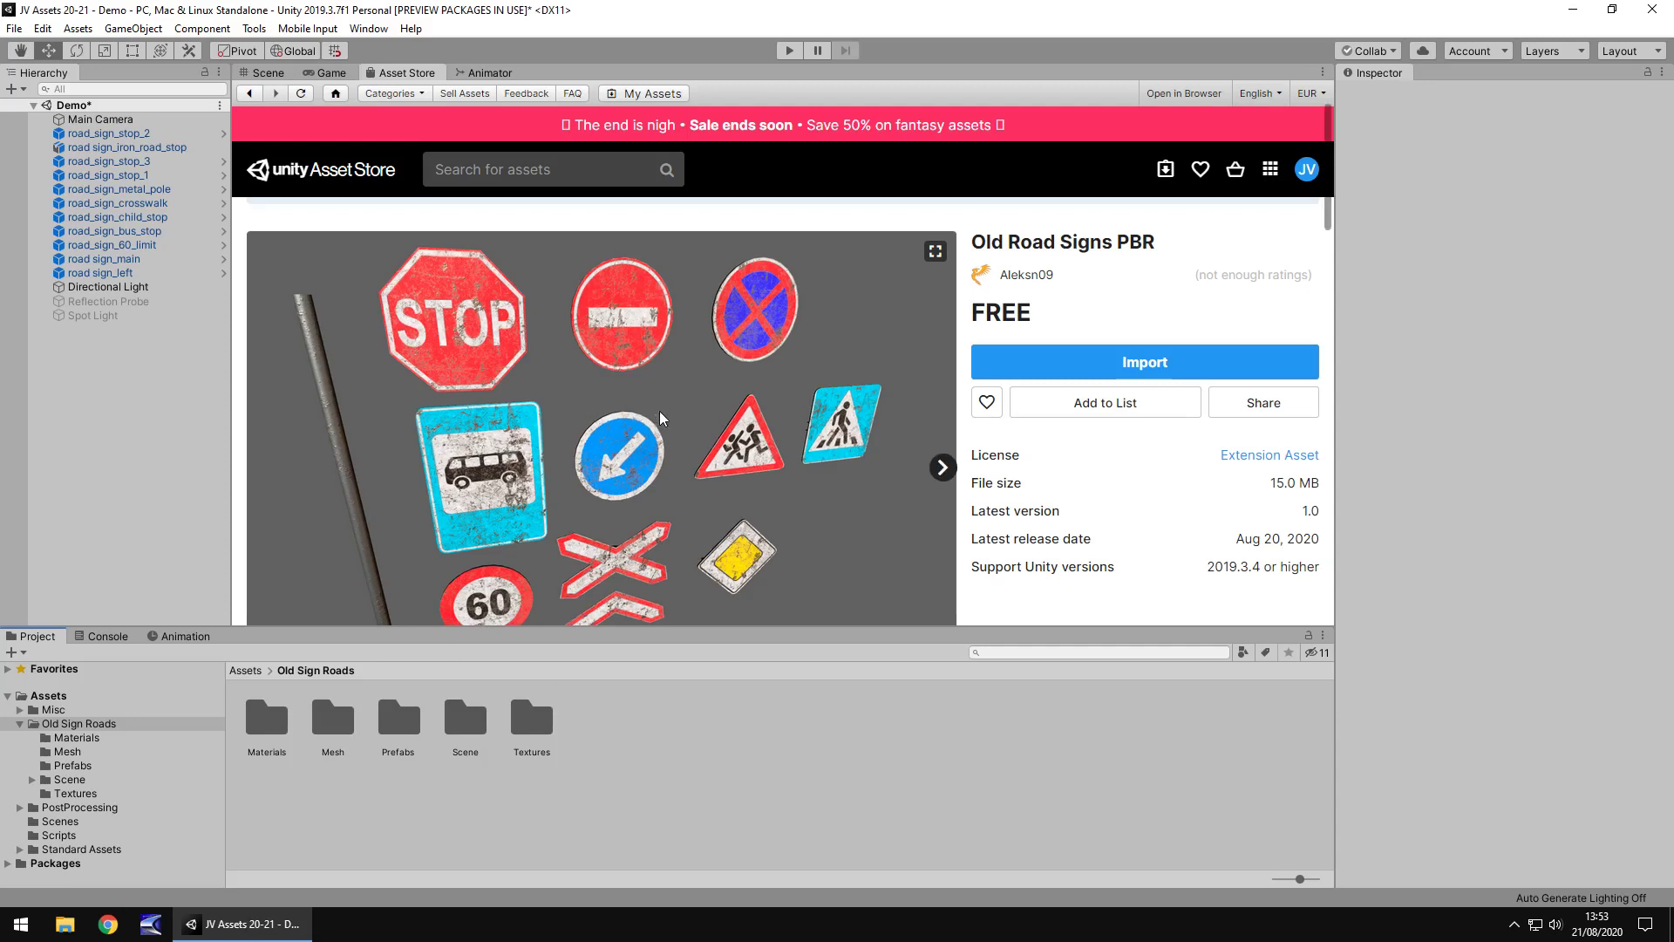
Switch from the Asset Store page to the Scene view of the Demo scene.
{"action": "left_click", "coordinate": [280, 73]}
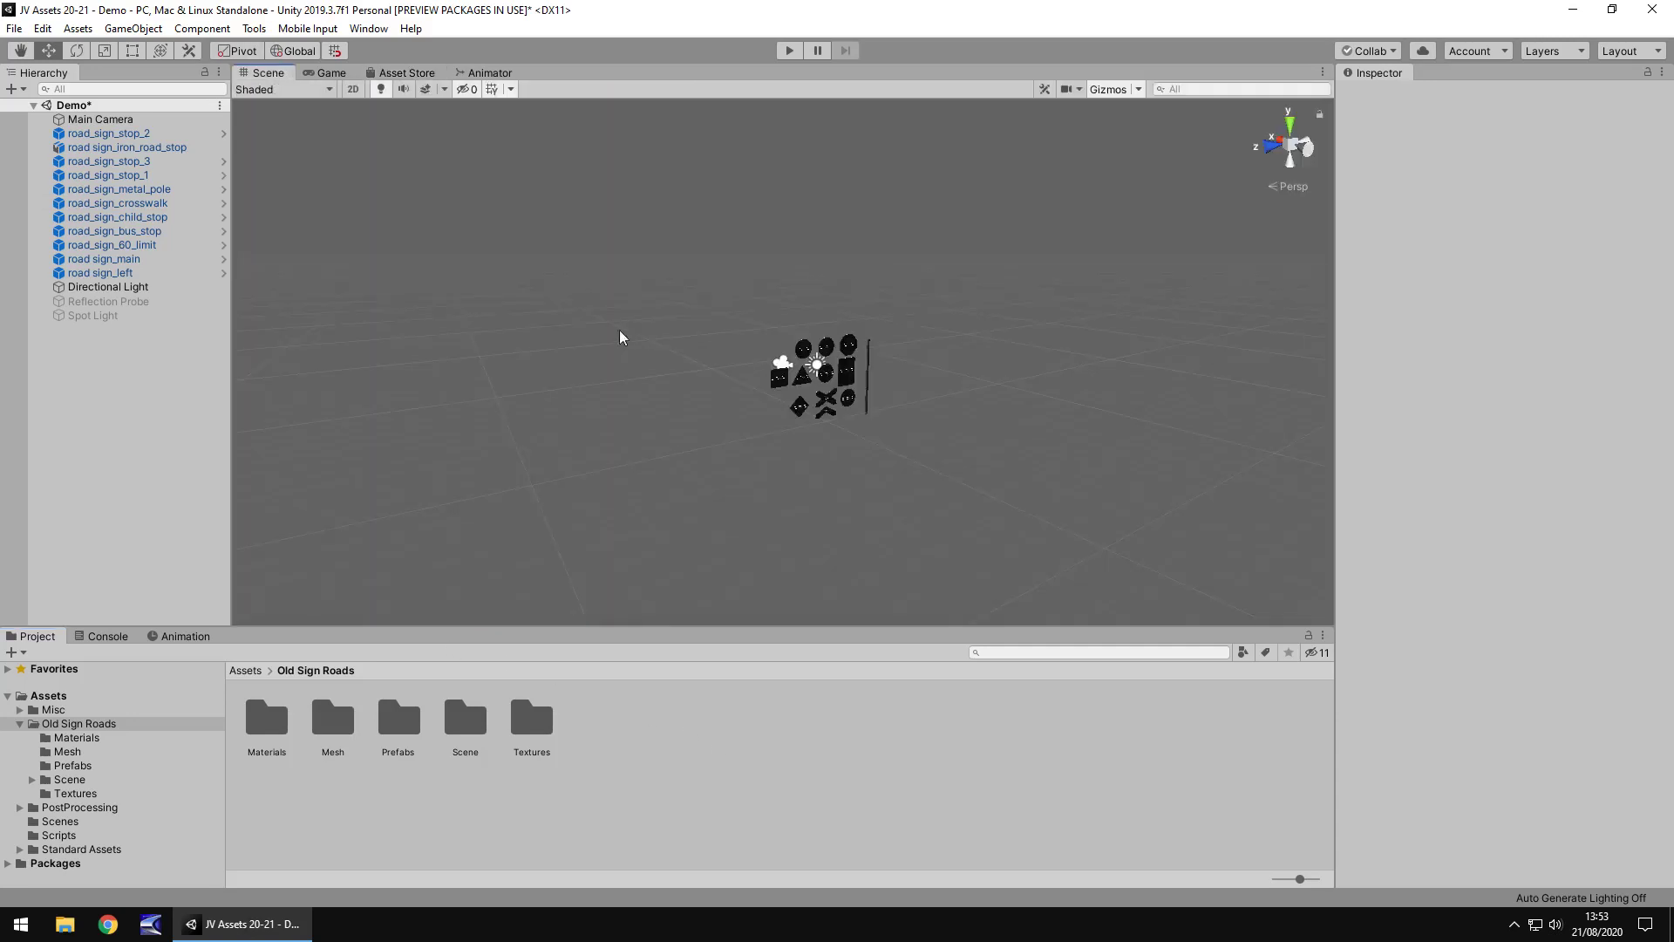
Fly the Scene camera in close to the road signs.
{"action": "right_click_drag", "start_coordinate": [619, 338], "coordinate": [557, 301]}
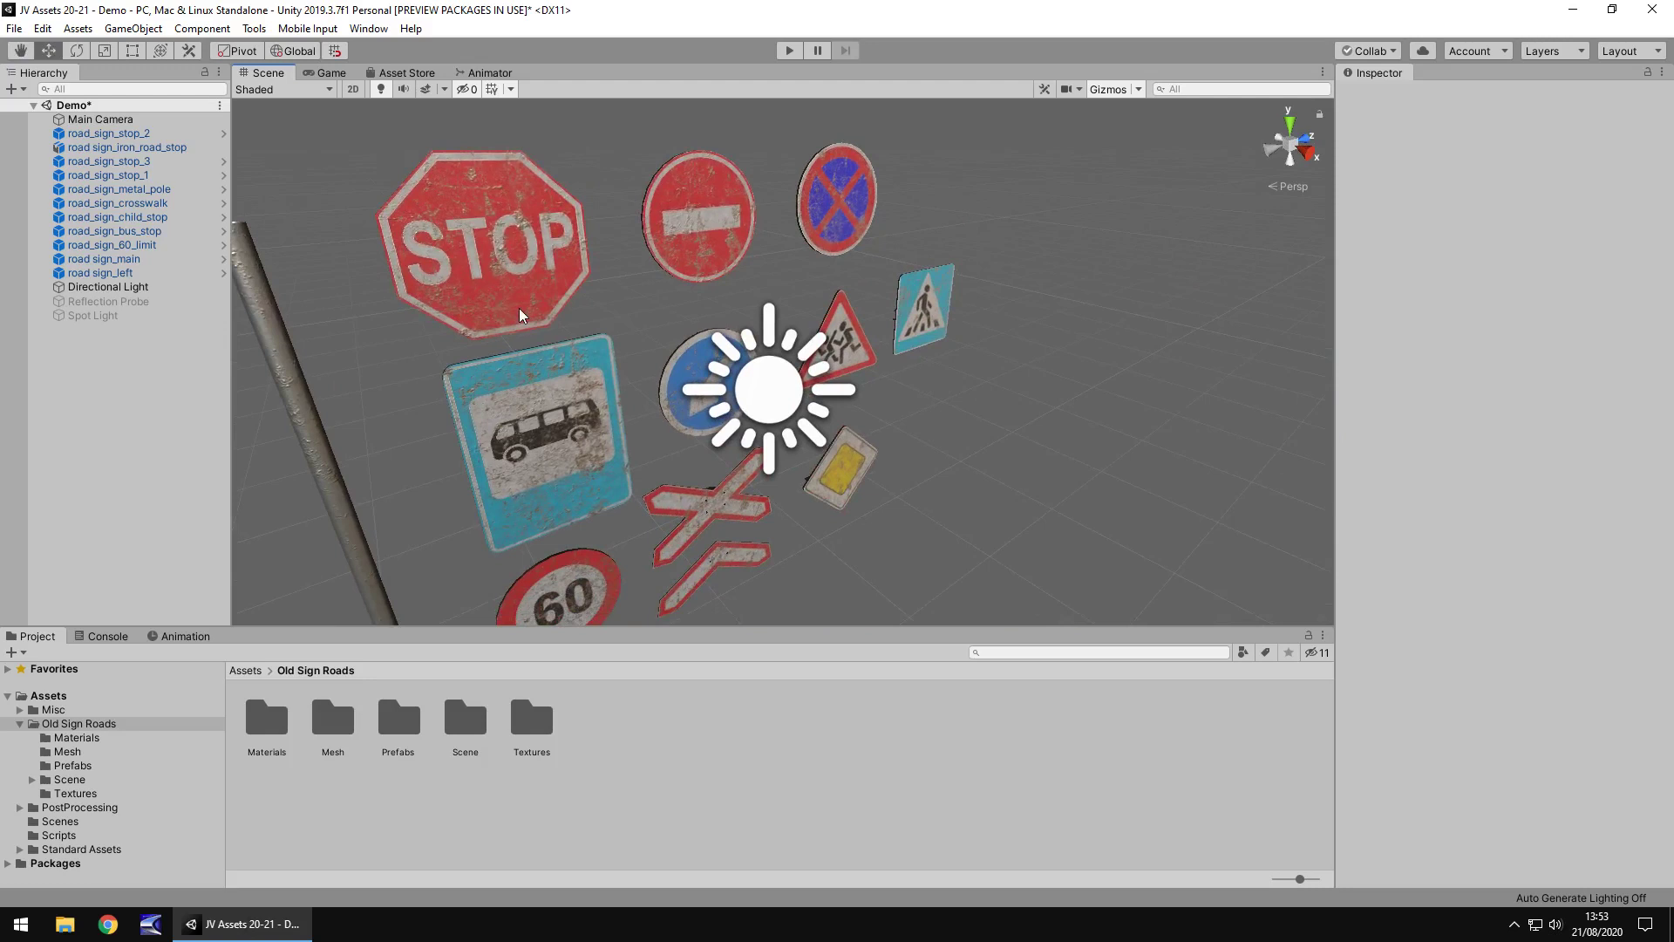
{"action": "scroll", "coordinate": [831, 165], "scroll_direction": "down", "scroll_amount": 3}
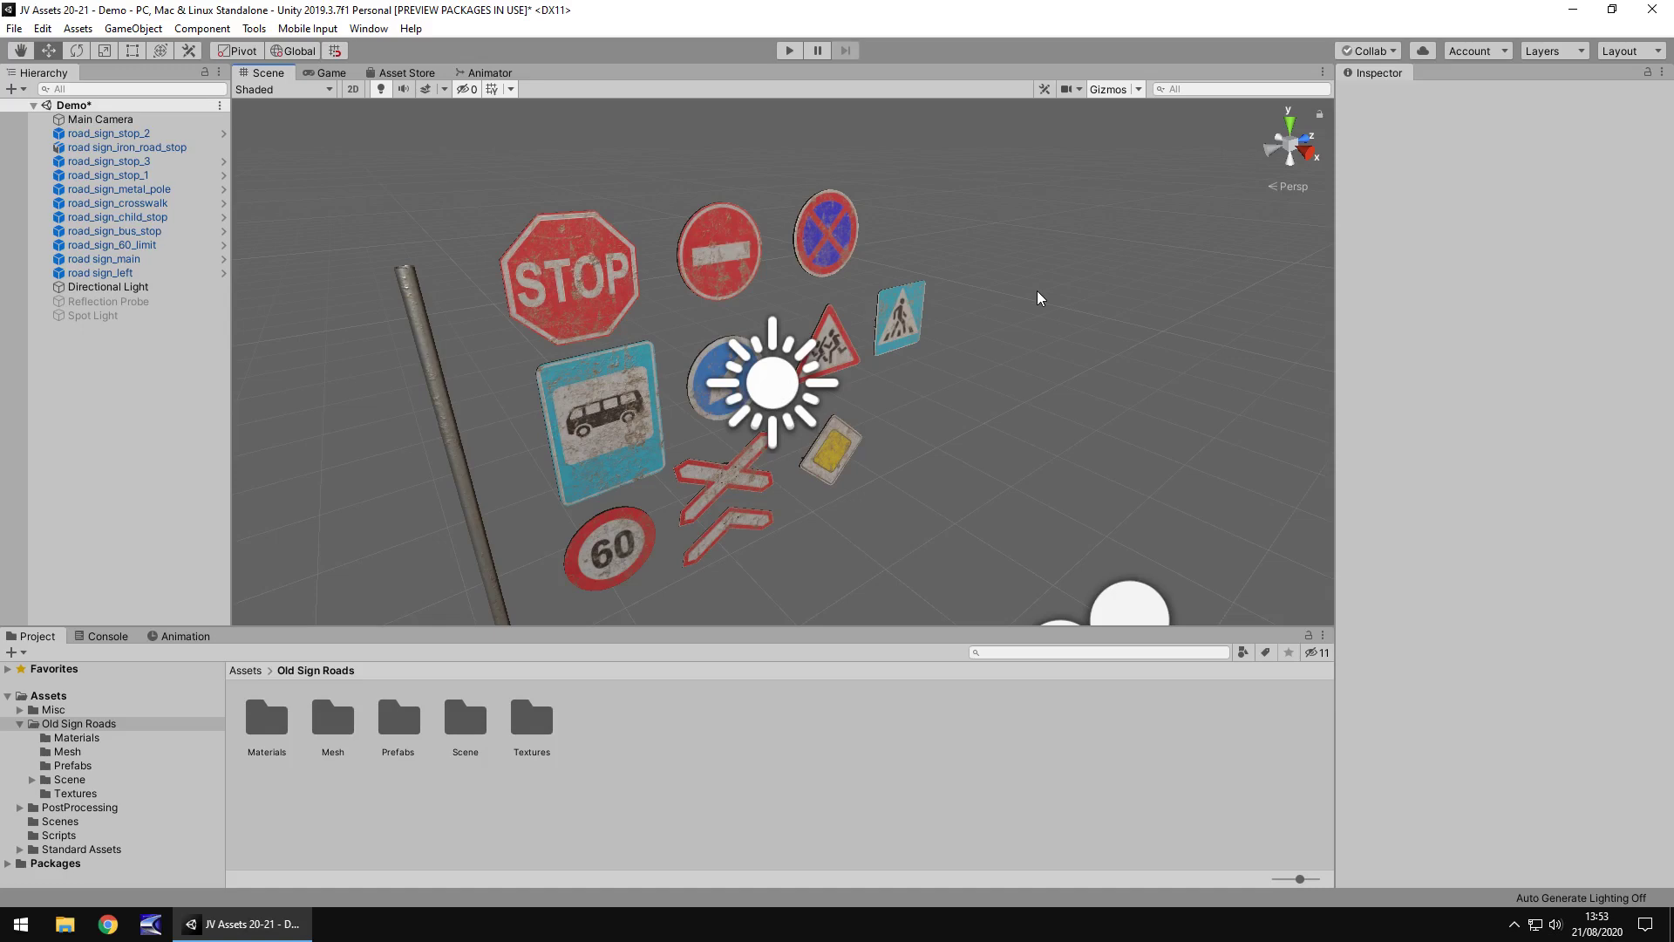
{"action": "scroll", "coordinate": [980, 326], "scroll_direction": "up", "scroll_amount": 5}
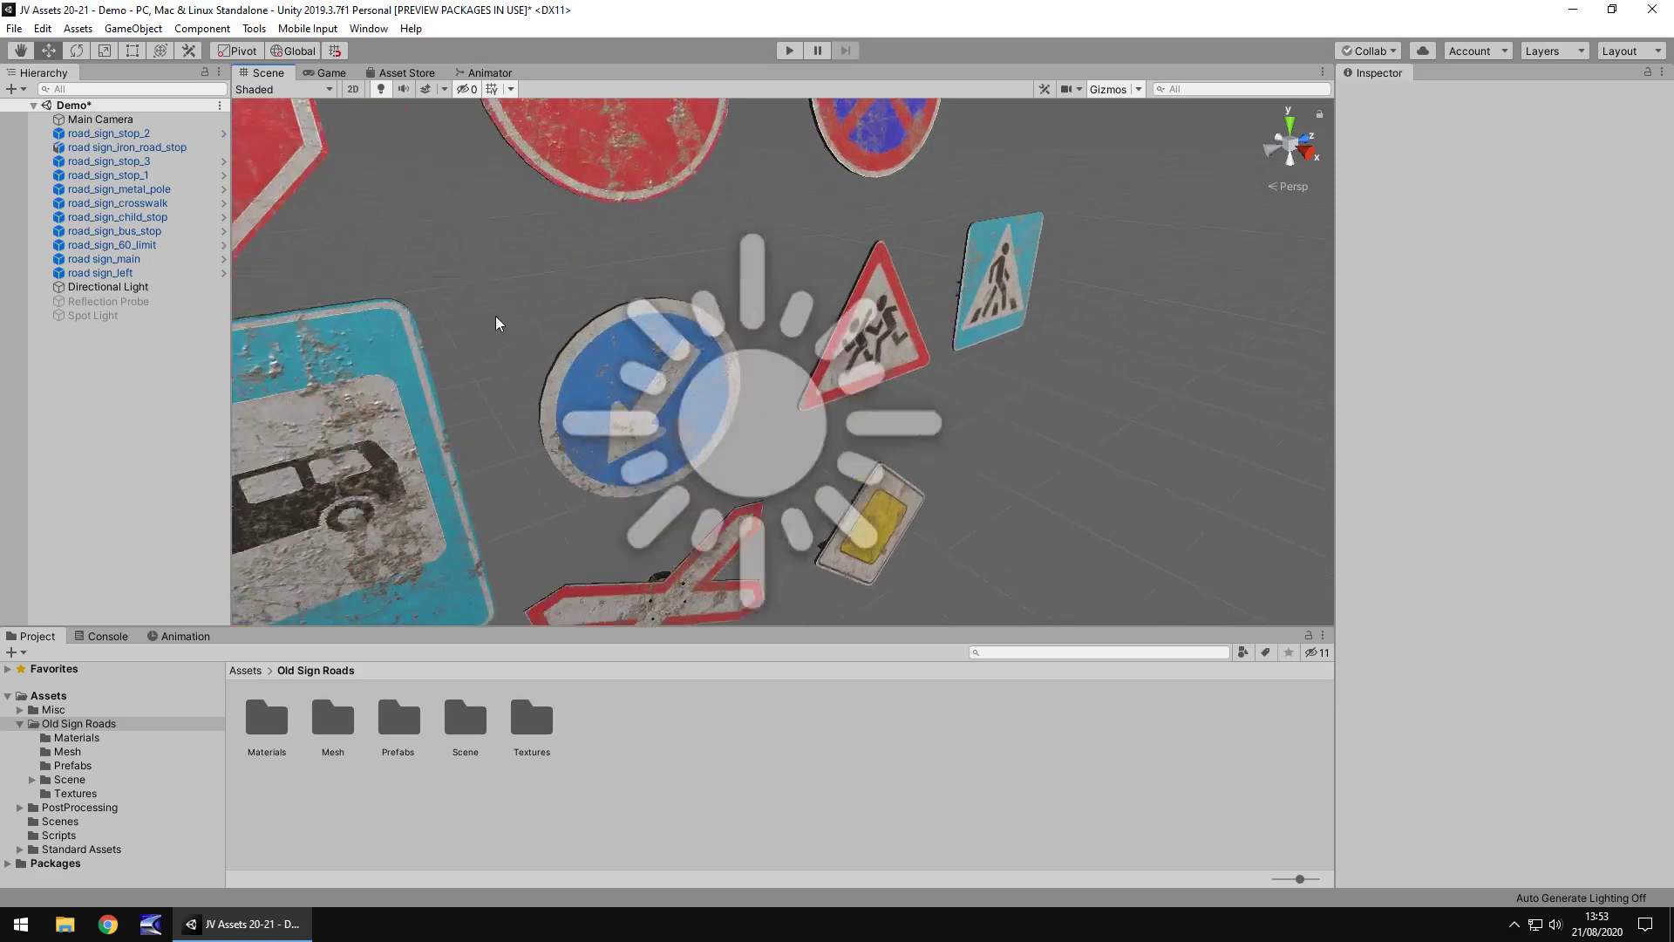
Move in on the STOP sign, then orbit and pan so the signs sit centred, face-on.
{"action": "middle_click_drag", "start_coordinate": [495, 315], "coordinate": [573, 349]}
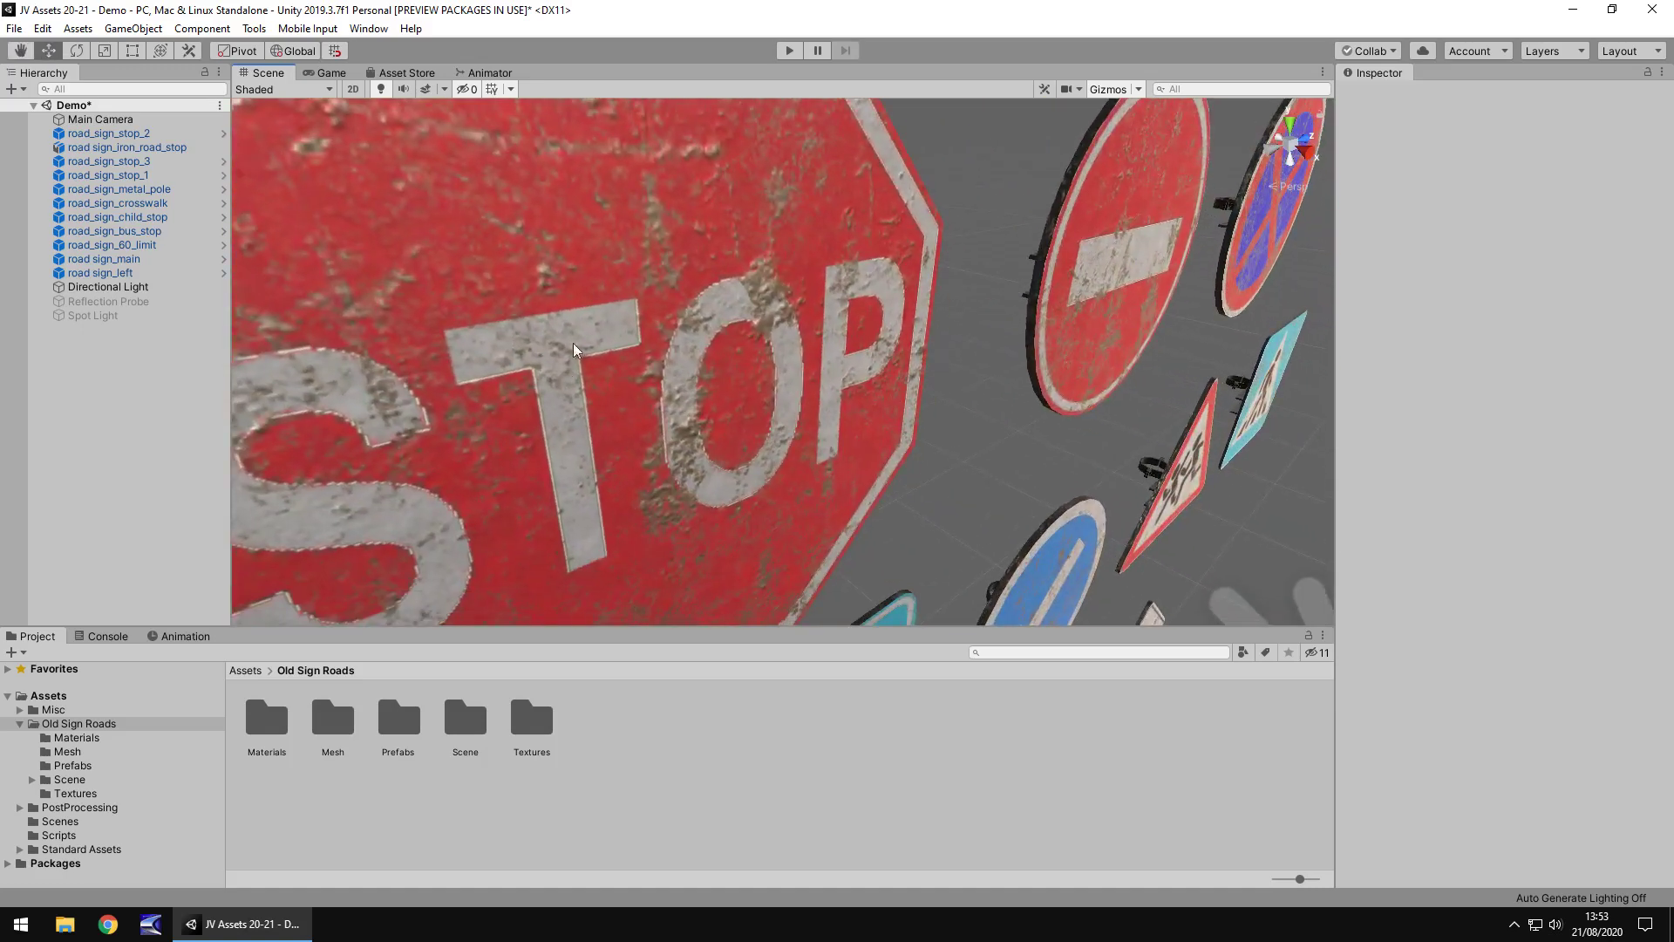
{"action": "scroll", "coordinate": [726, 371], "scroll_direction": "down", "scroll_amount": 6}
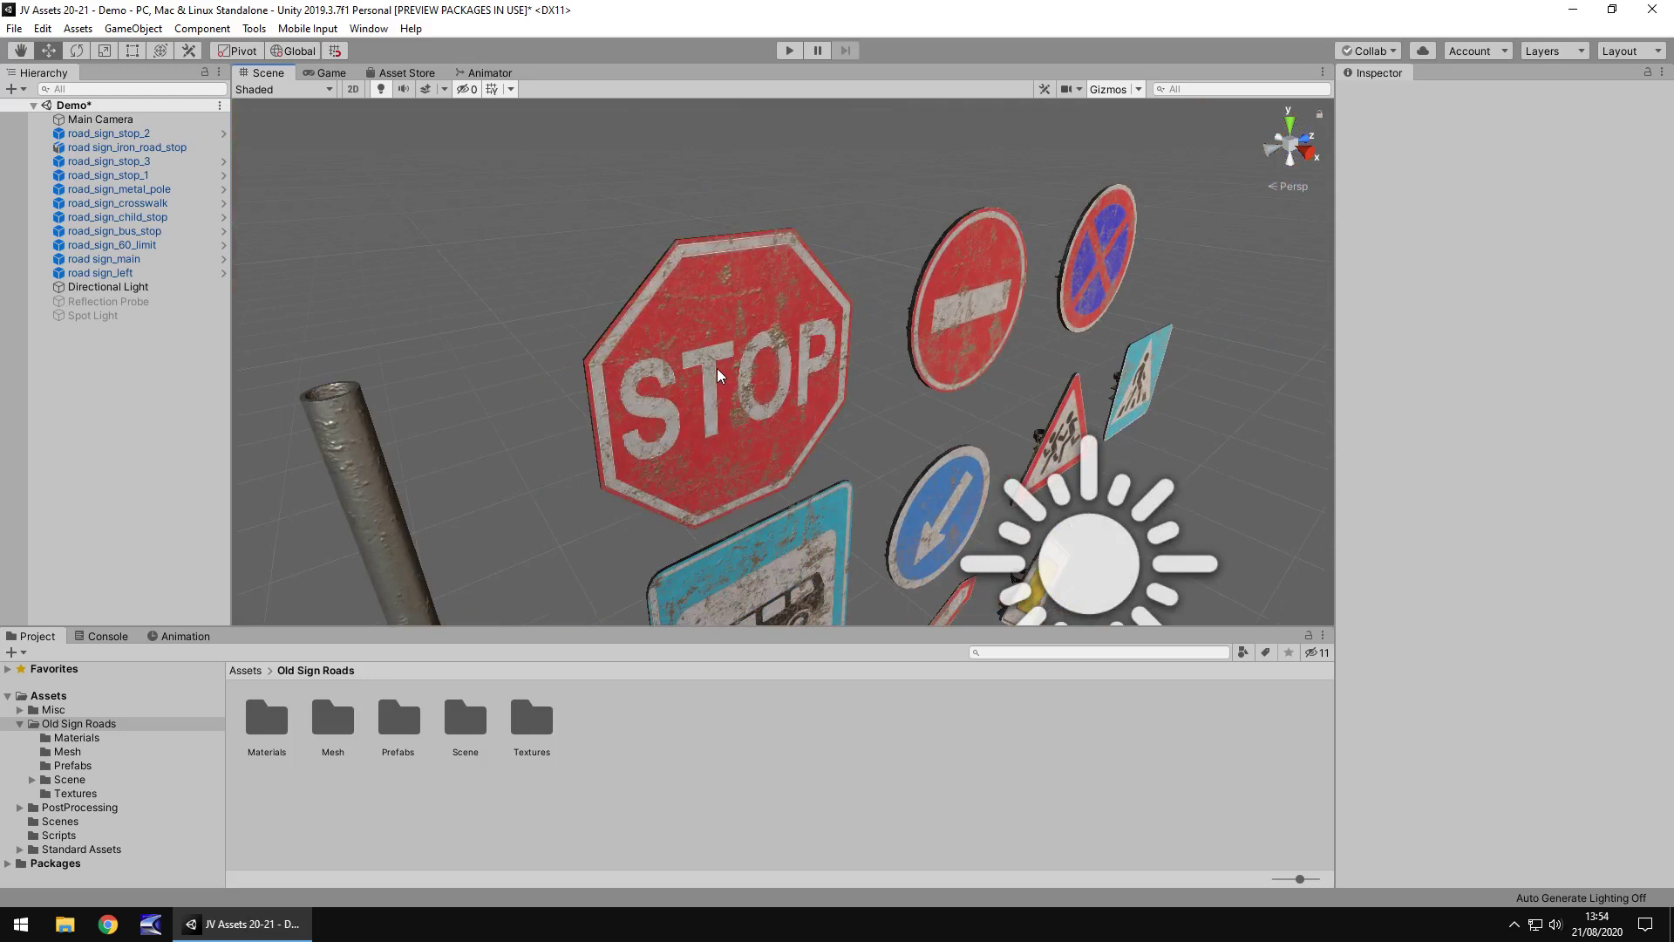
{"action": "scroll", "coordinate": [717, 375], "scroll_direction": "down", "scroll_amount": 4}
{"action": "scroll", "coordinate": [1075, 366], "scroll_direction": "up", "scroll_amount": 5}
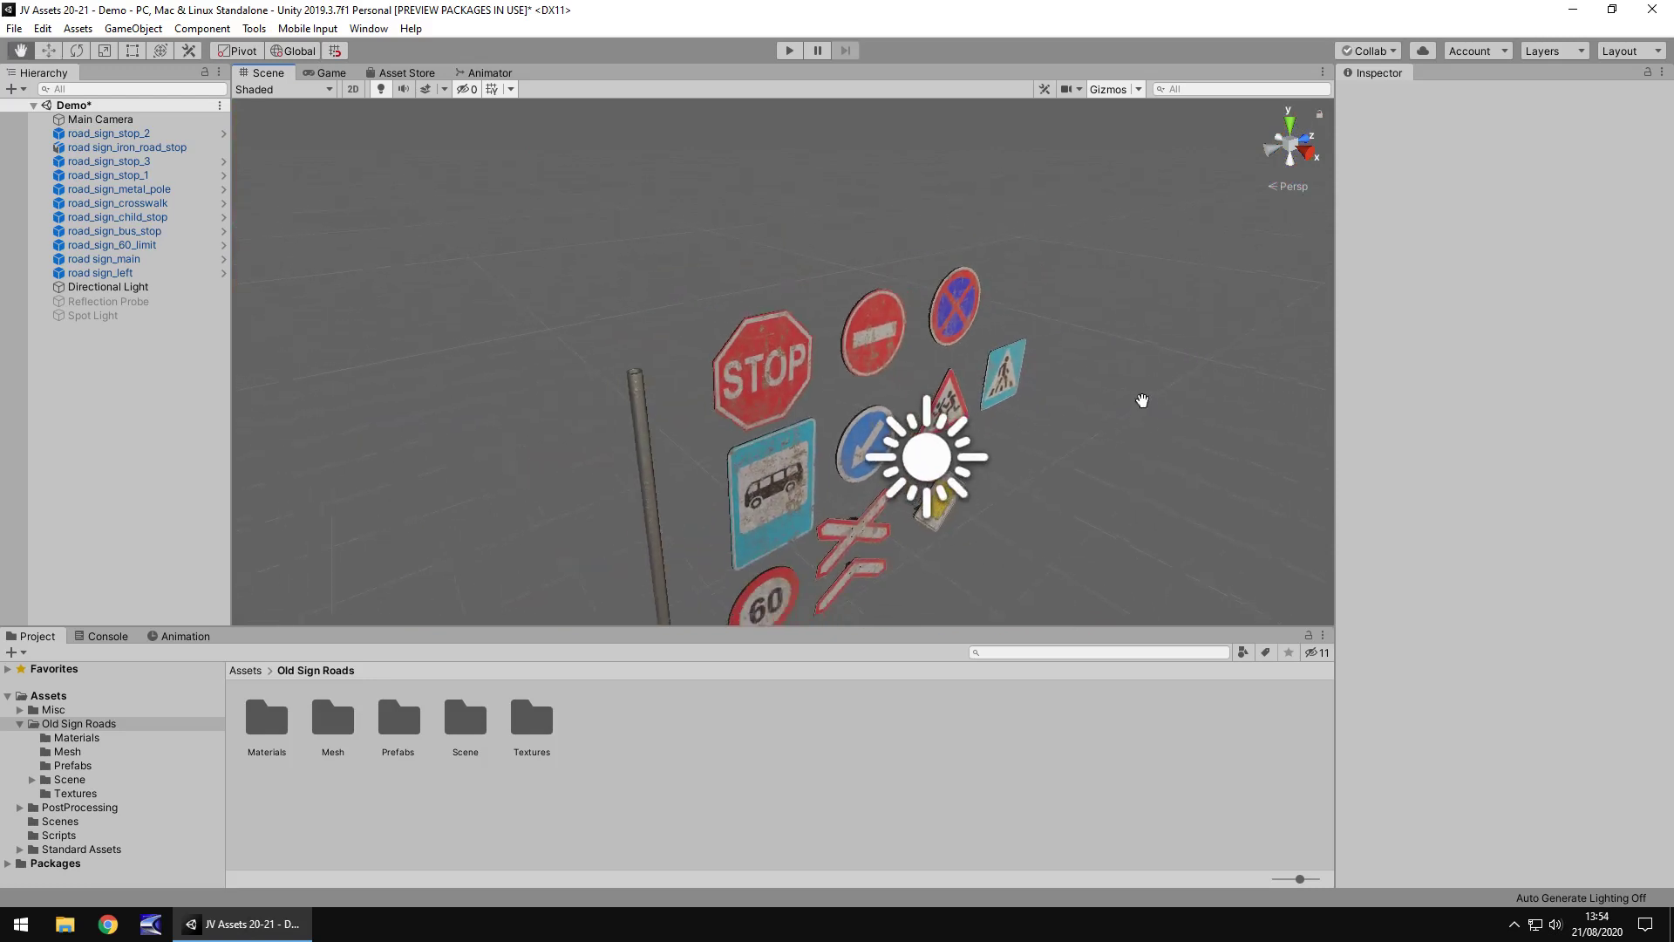
{"action": "left_click_drag", "start_coordinate": [1056, 527], "coordinate": [672, 384], "text": "alt"}
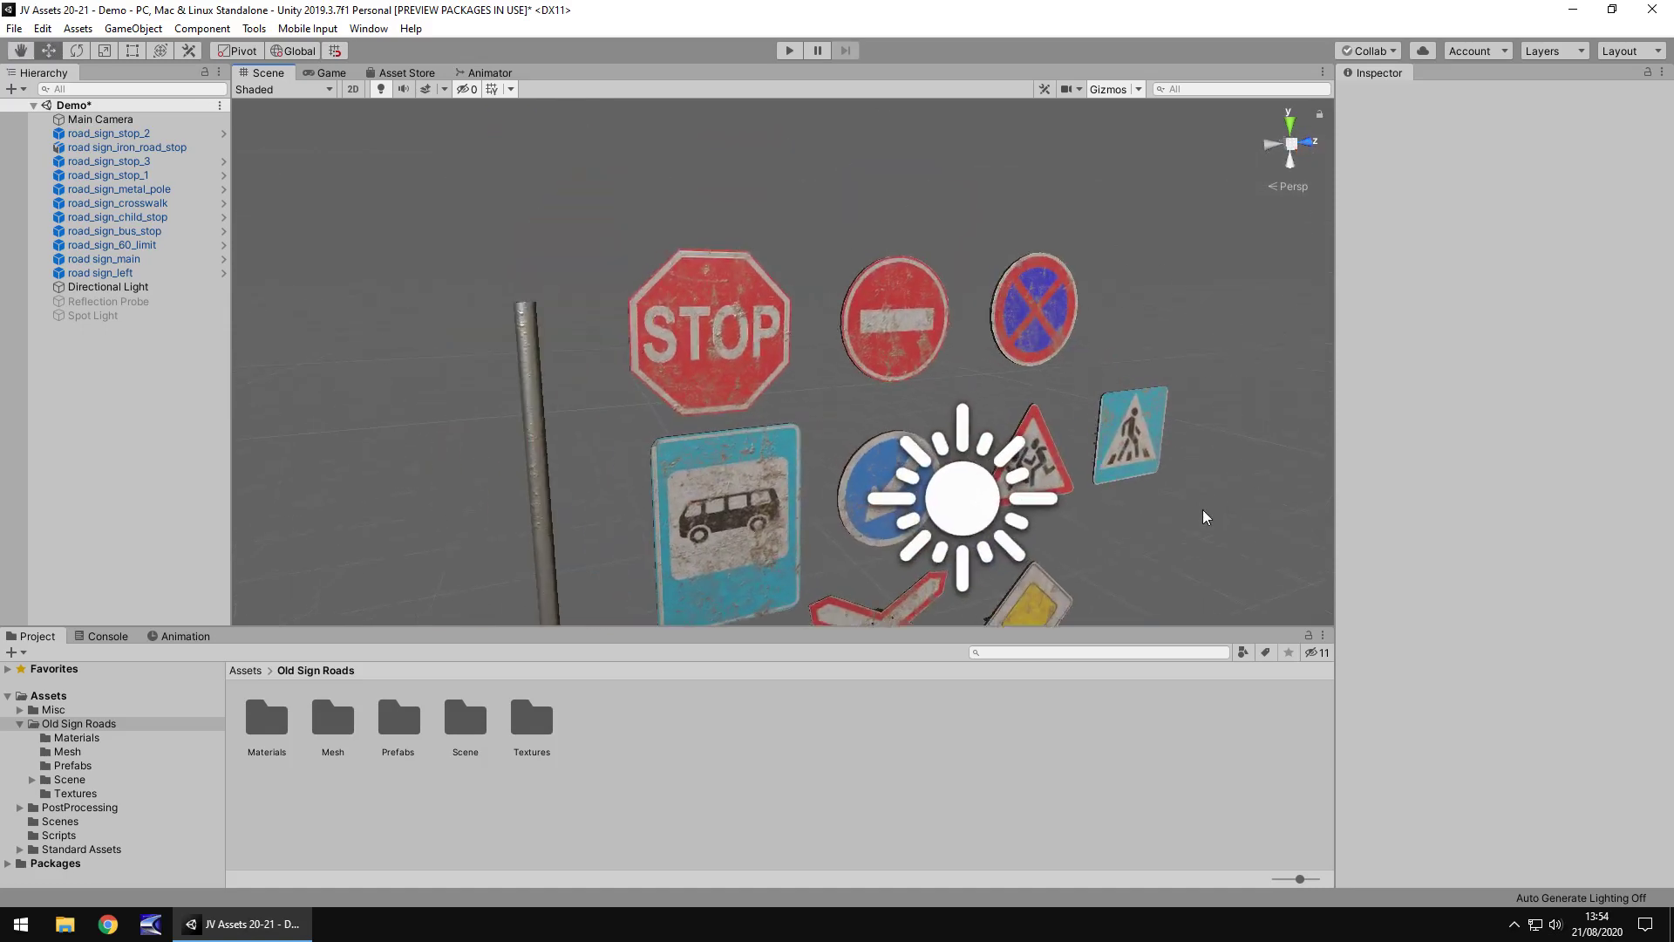
{"action": "middle_click_drag", "start_coordinate": [1193, 479], "coordinate": [1190, 388]}
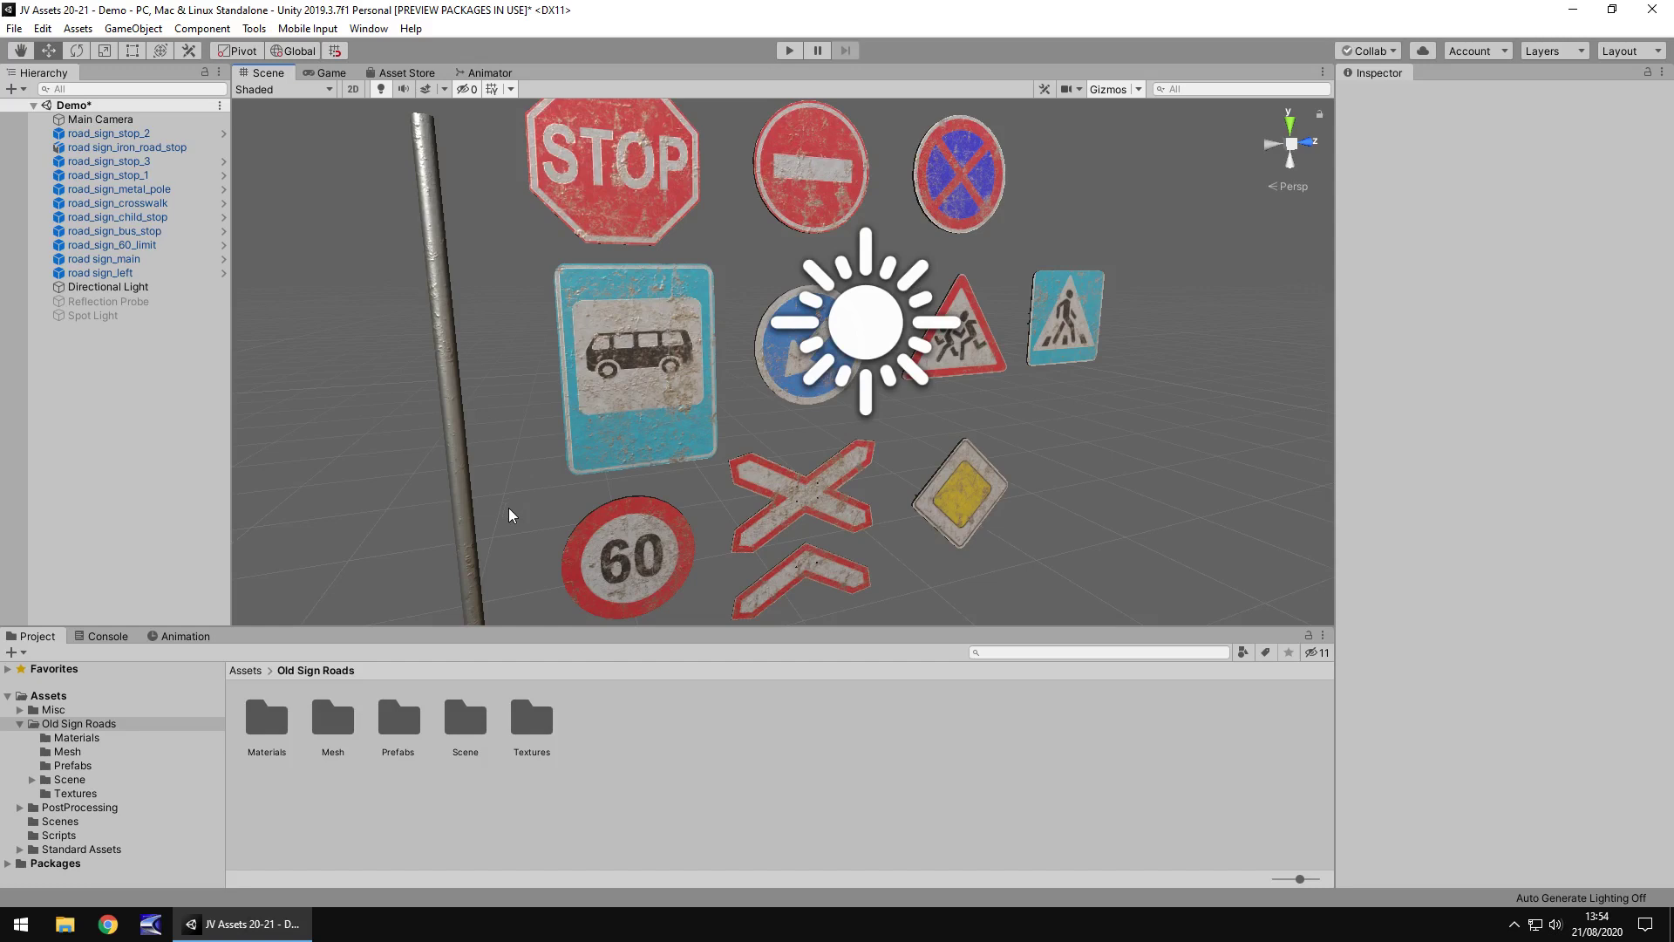
Select the blue arrow sign, the railway-crossing X sign, then the STOP sign to inspect each.
{"action": "left_click", "coordinate": [784, 349]}
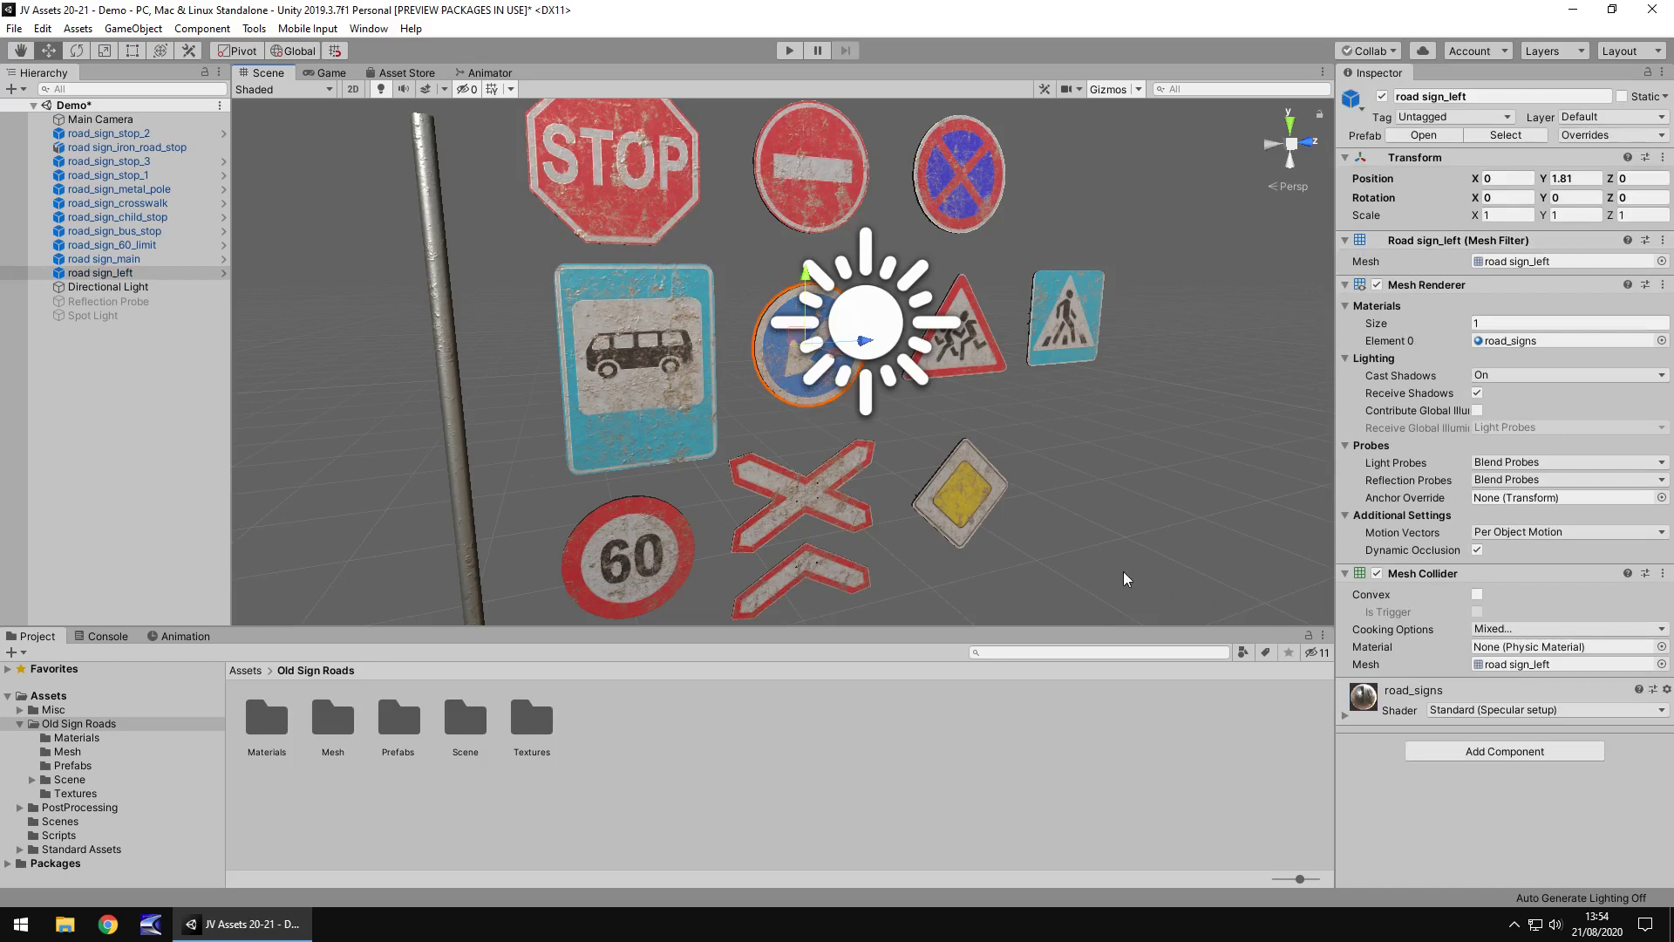
{"action": "left_click", "coordinate": [811, 499]}
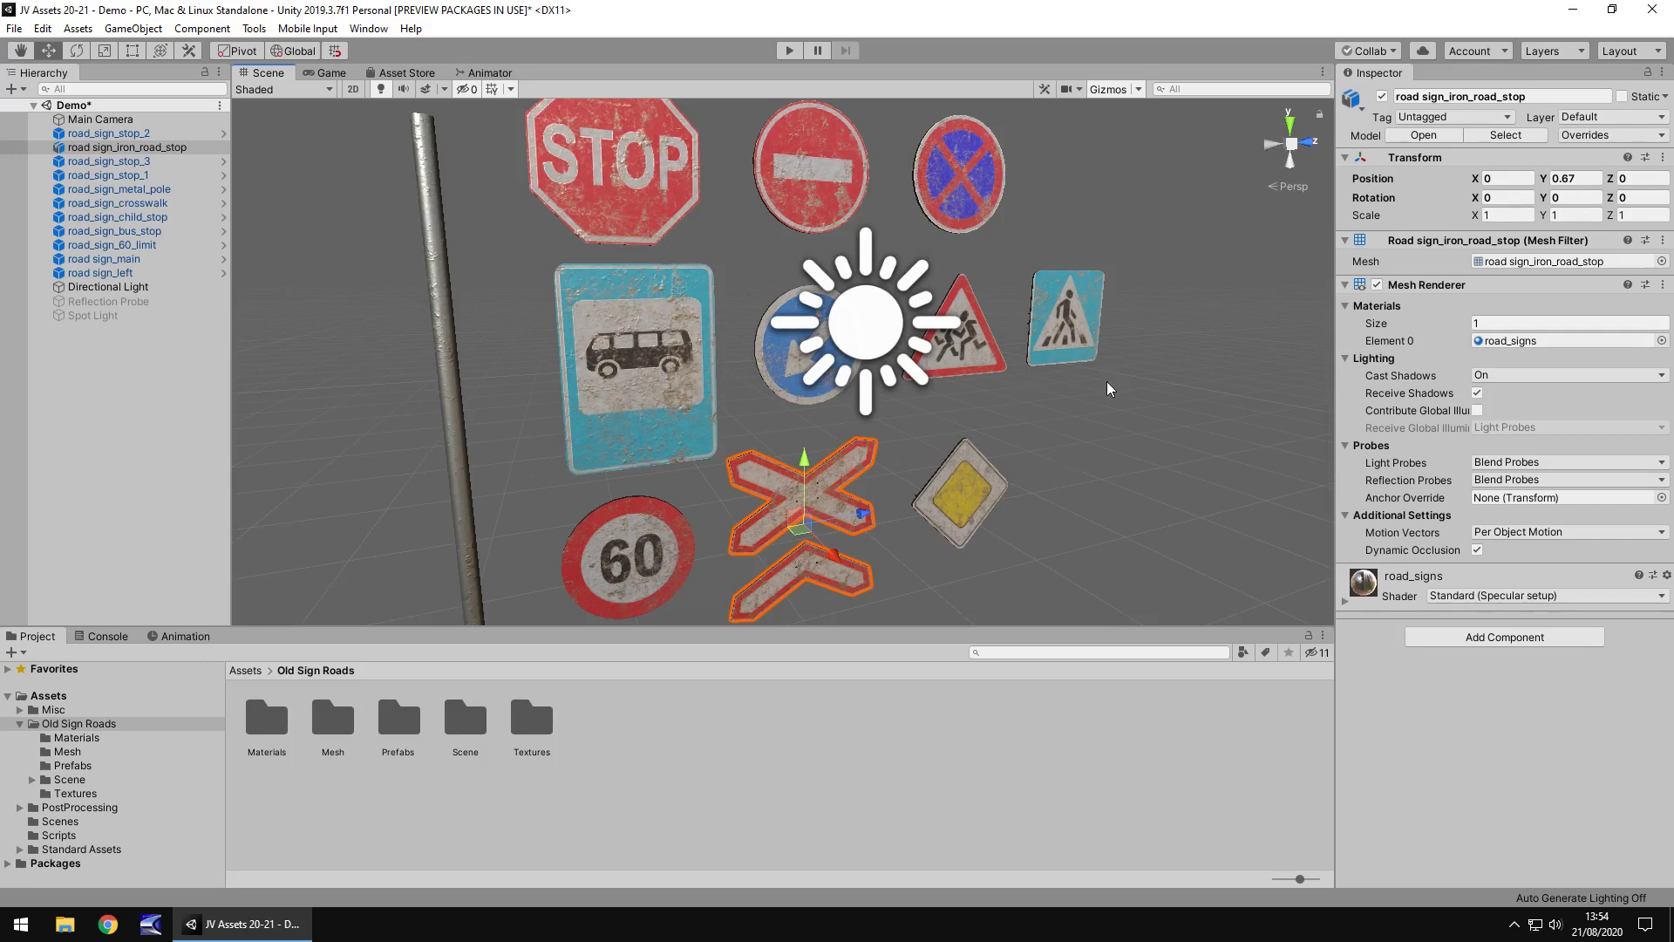
{"action": "left_click", "coordinate": [605, 167]}
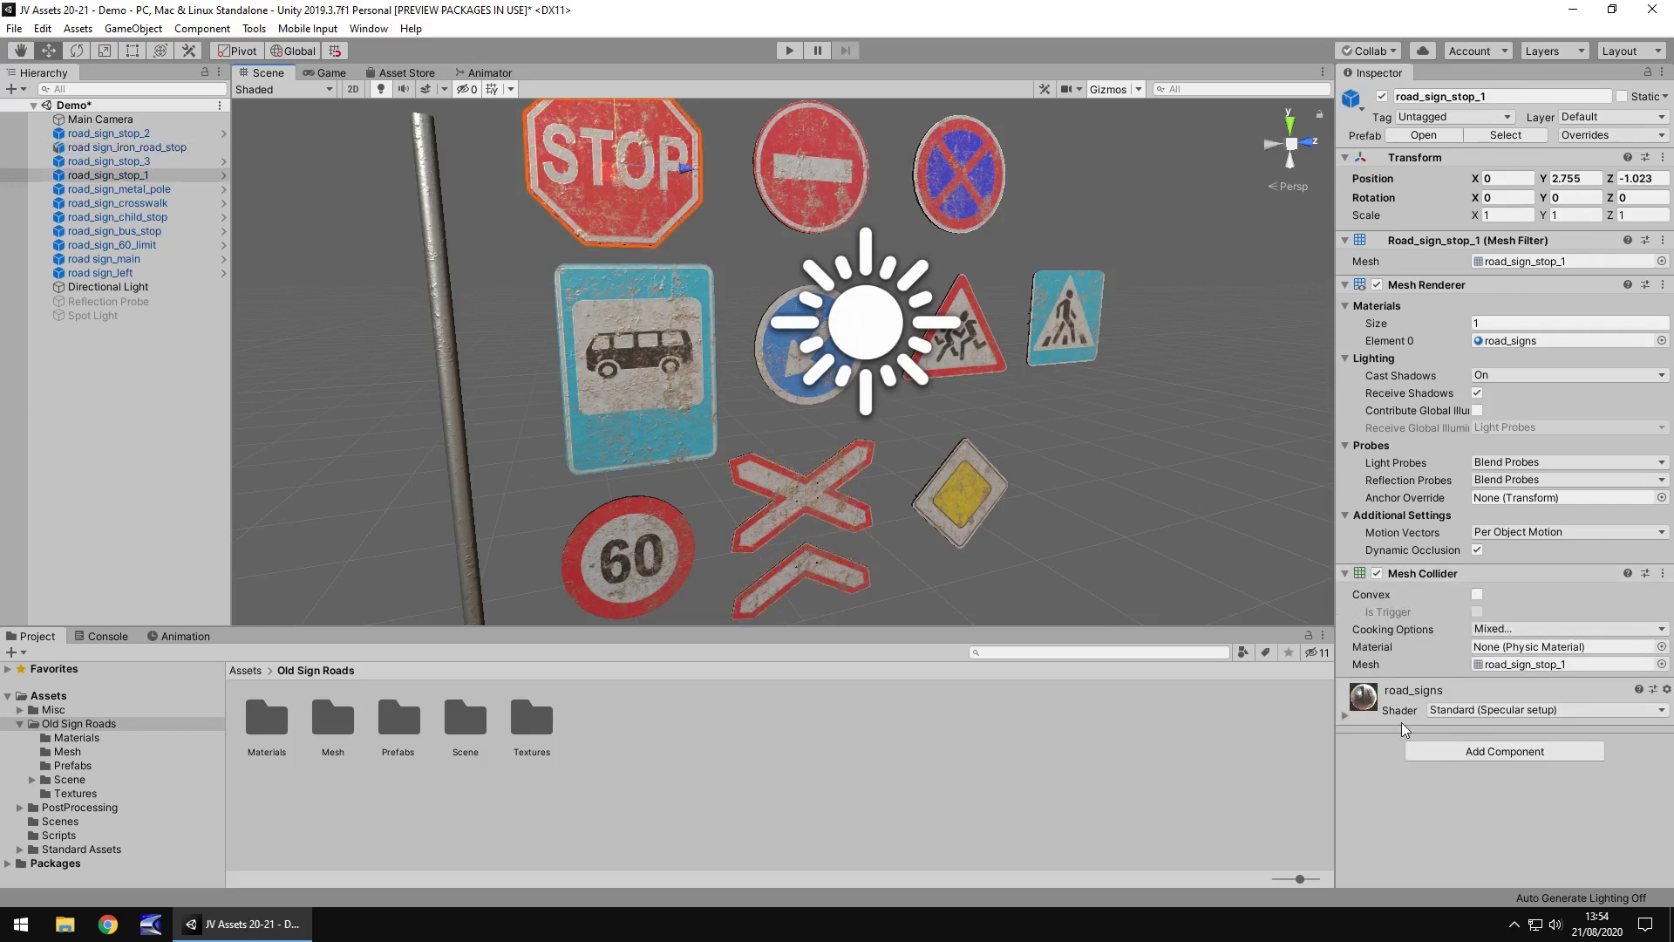
Keep Specular Alpha as smoothness source, then switch the road_signs material shader to Standard.
{"action": "left_click", "coordinate": [1347, 714]}
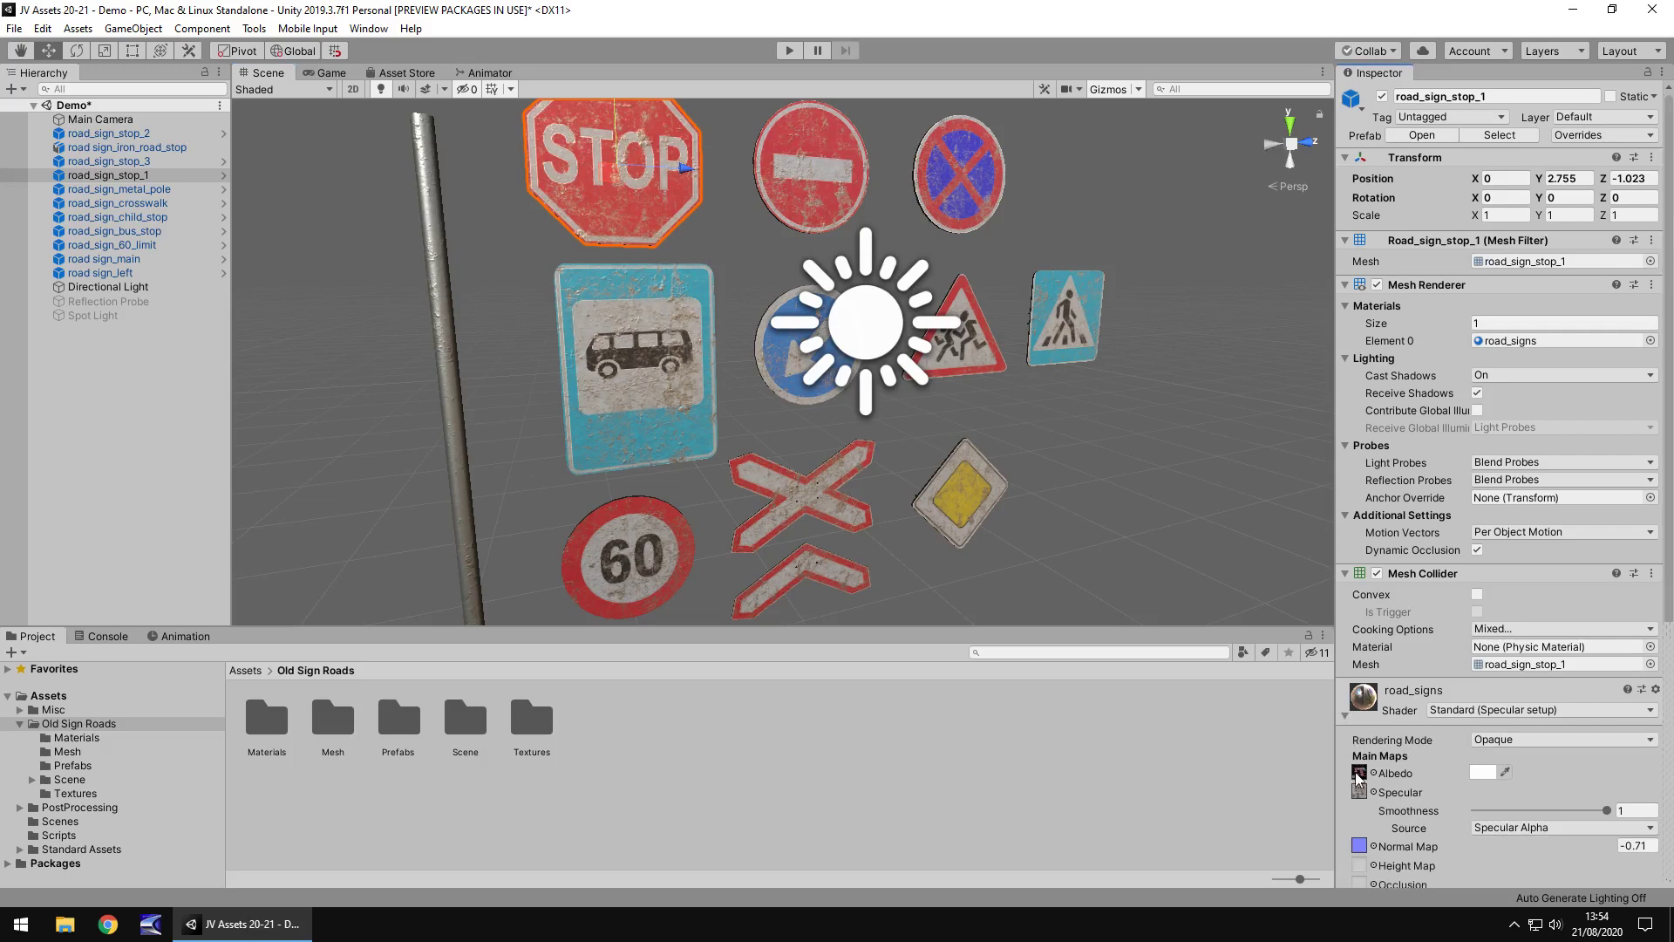
{"action": "scroll", "coordinate": [1517, 752], "scroll_direction": "down", "scroll_amount": 6}
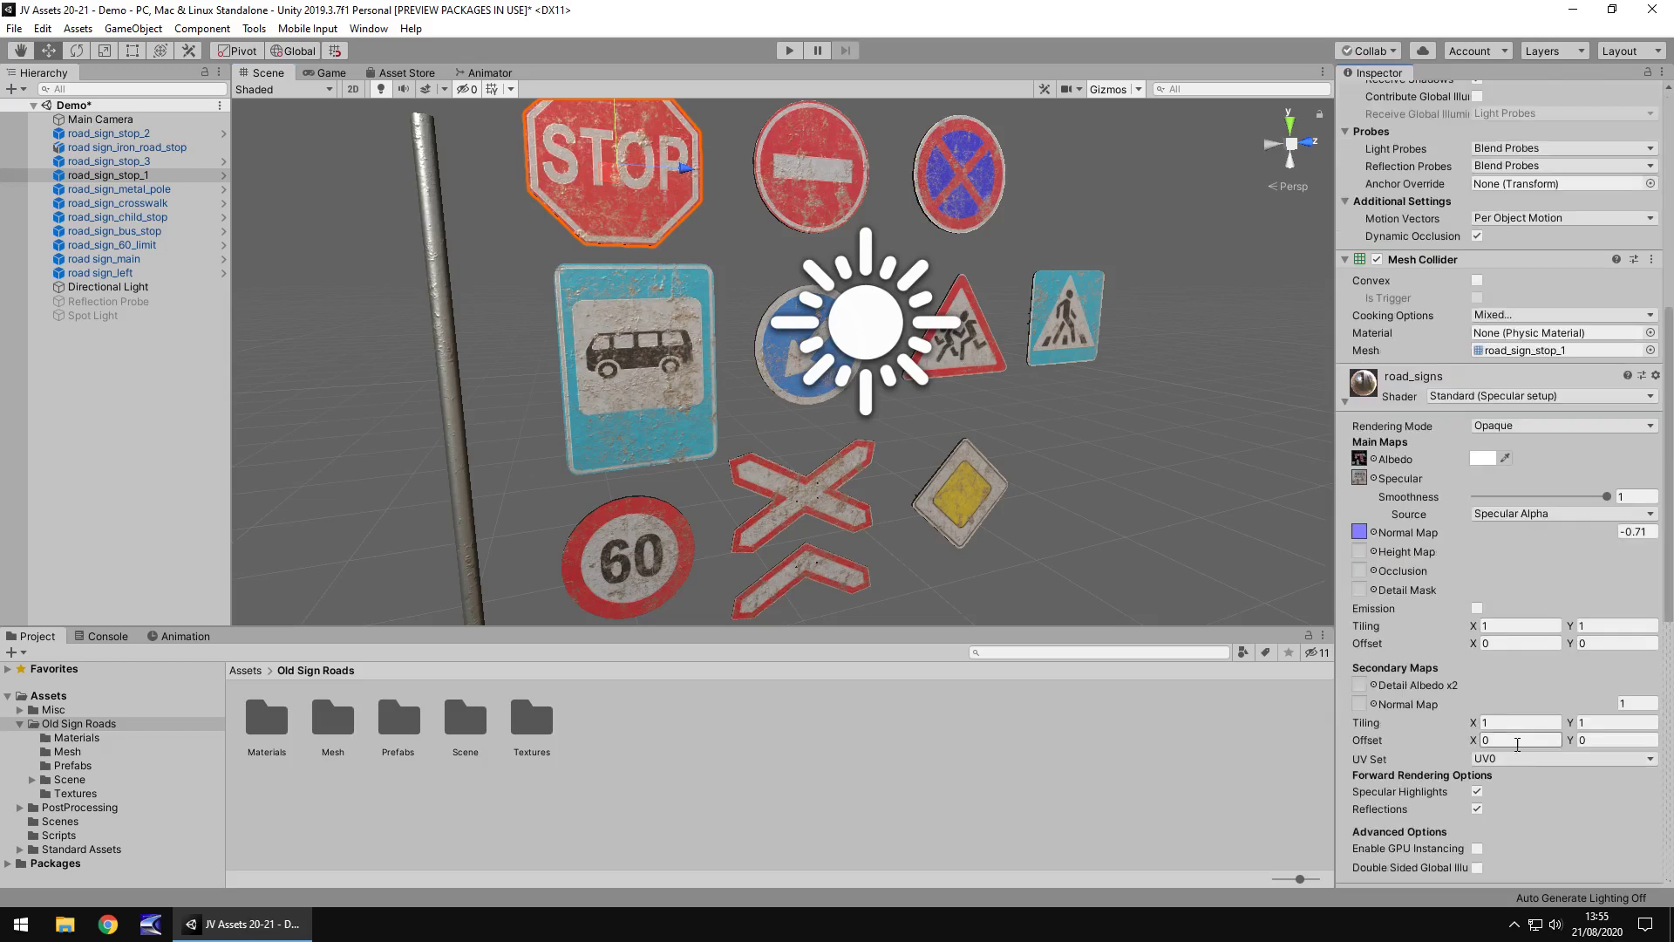
{"action": "left_click", "coordinate": [1543, 513]}
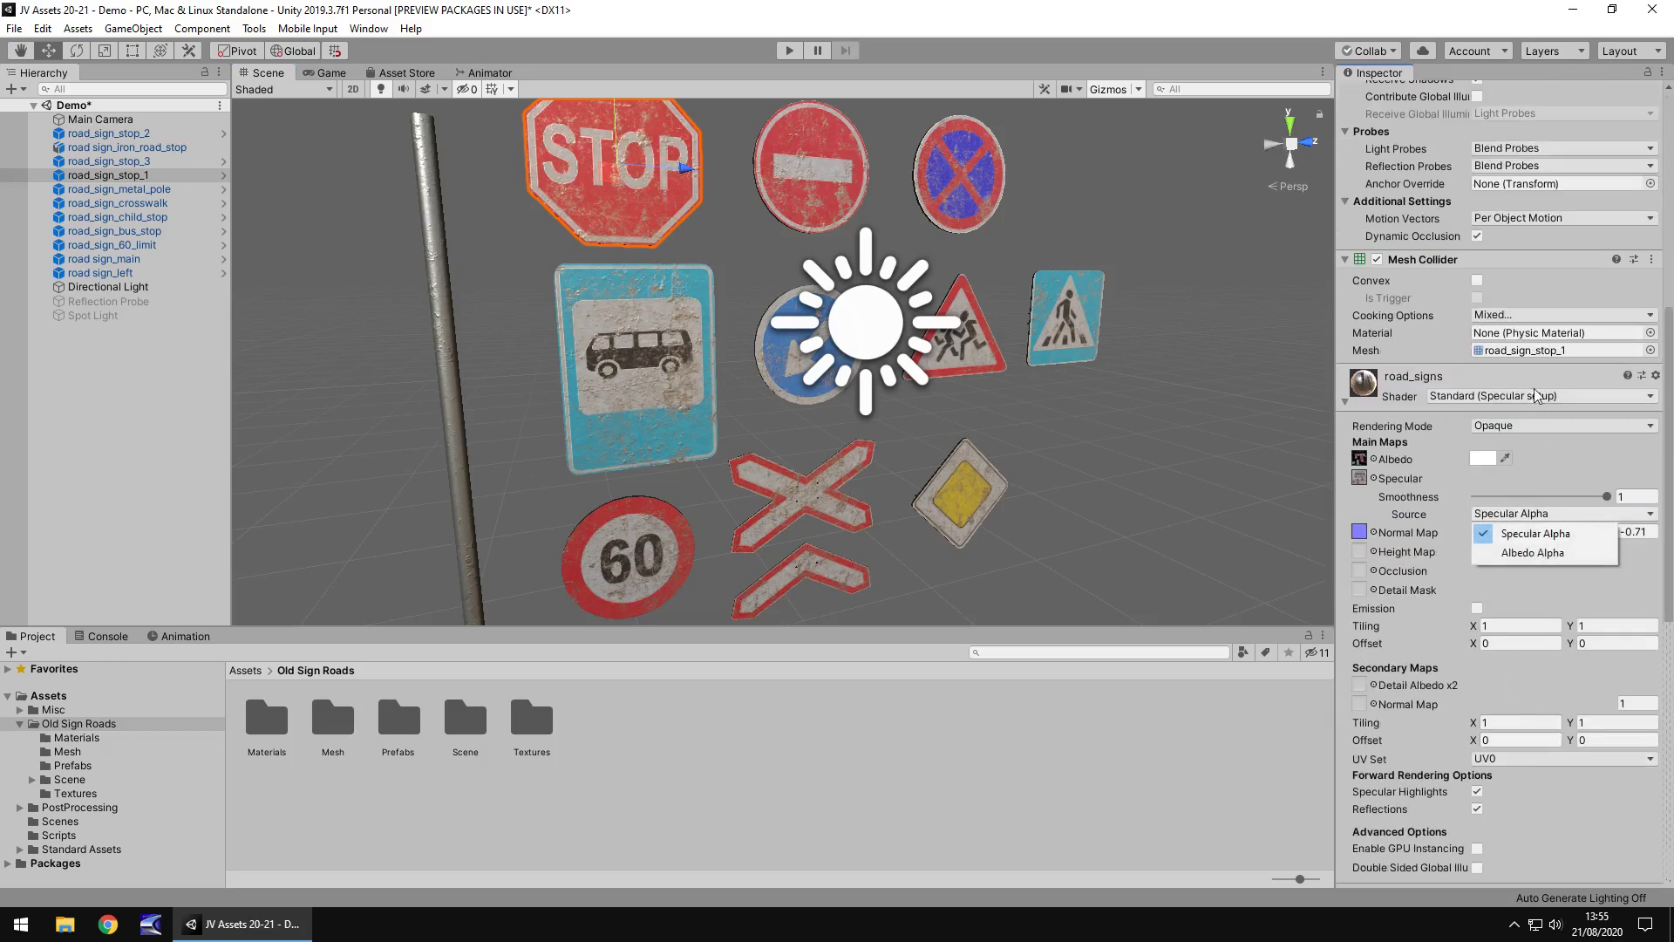
{"action": "left_click", "coordinate": [1539, 533]}
{"action": "left_click", "coordinate": [1546, 395]}
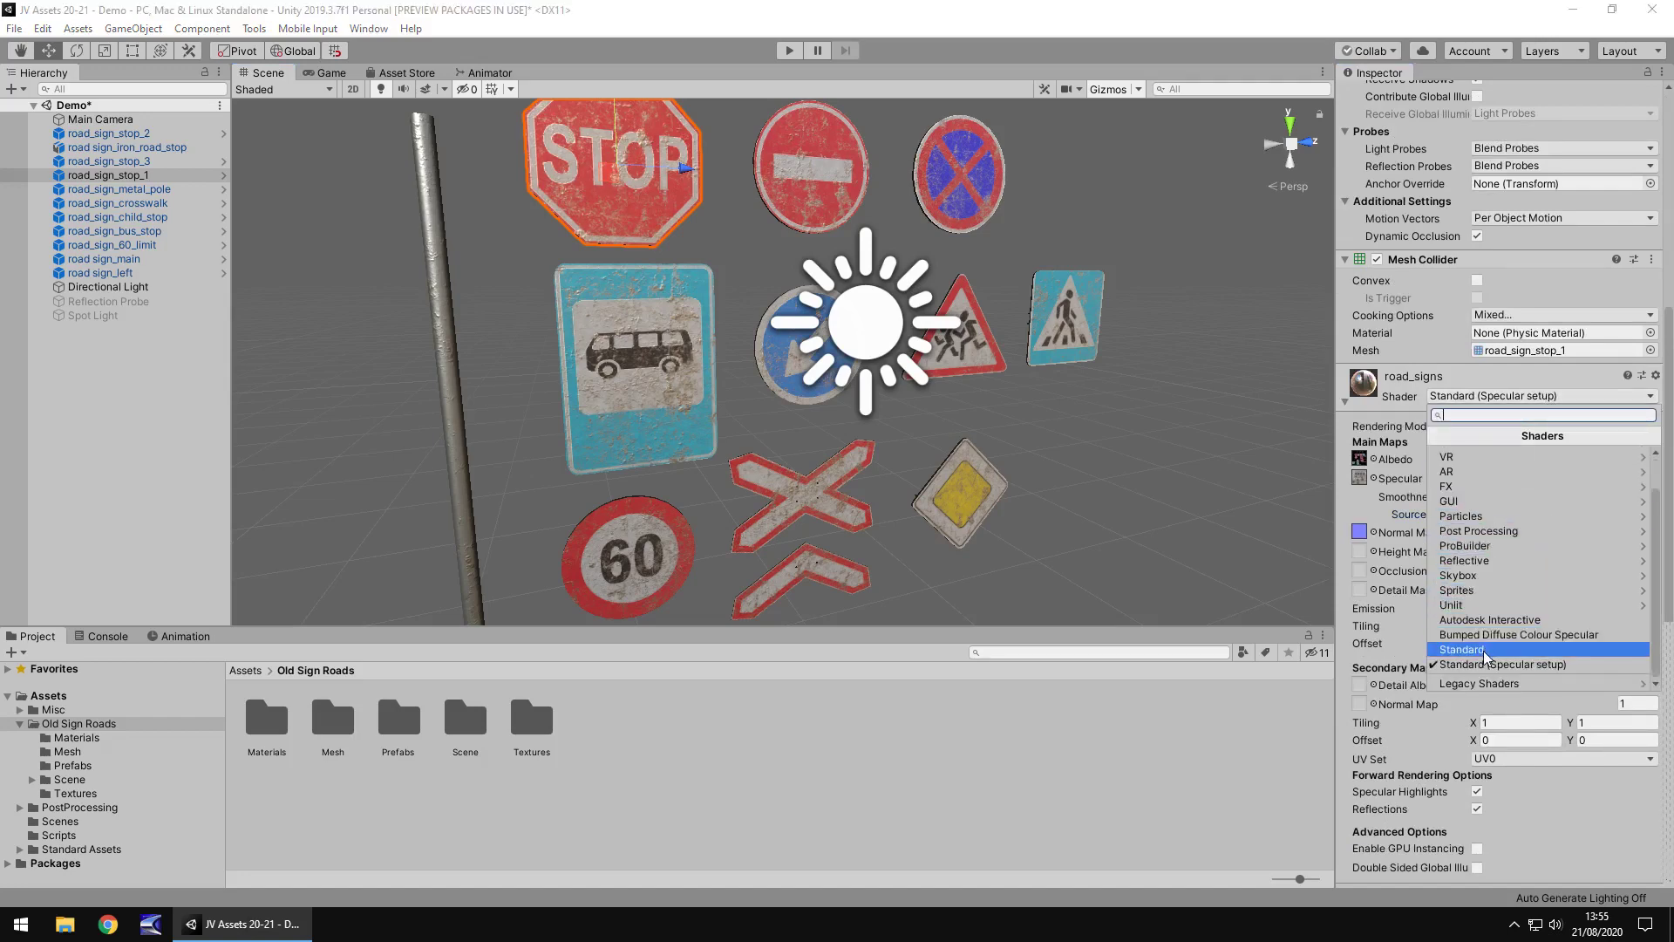
{"action": "left_click", "coordinate": [1484, 649]}
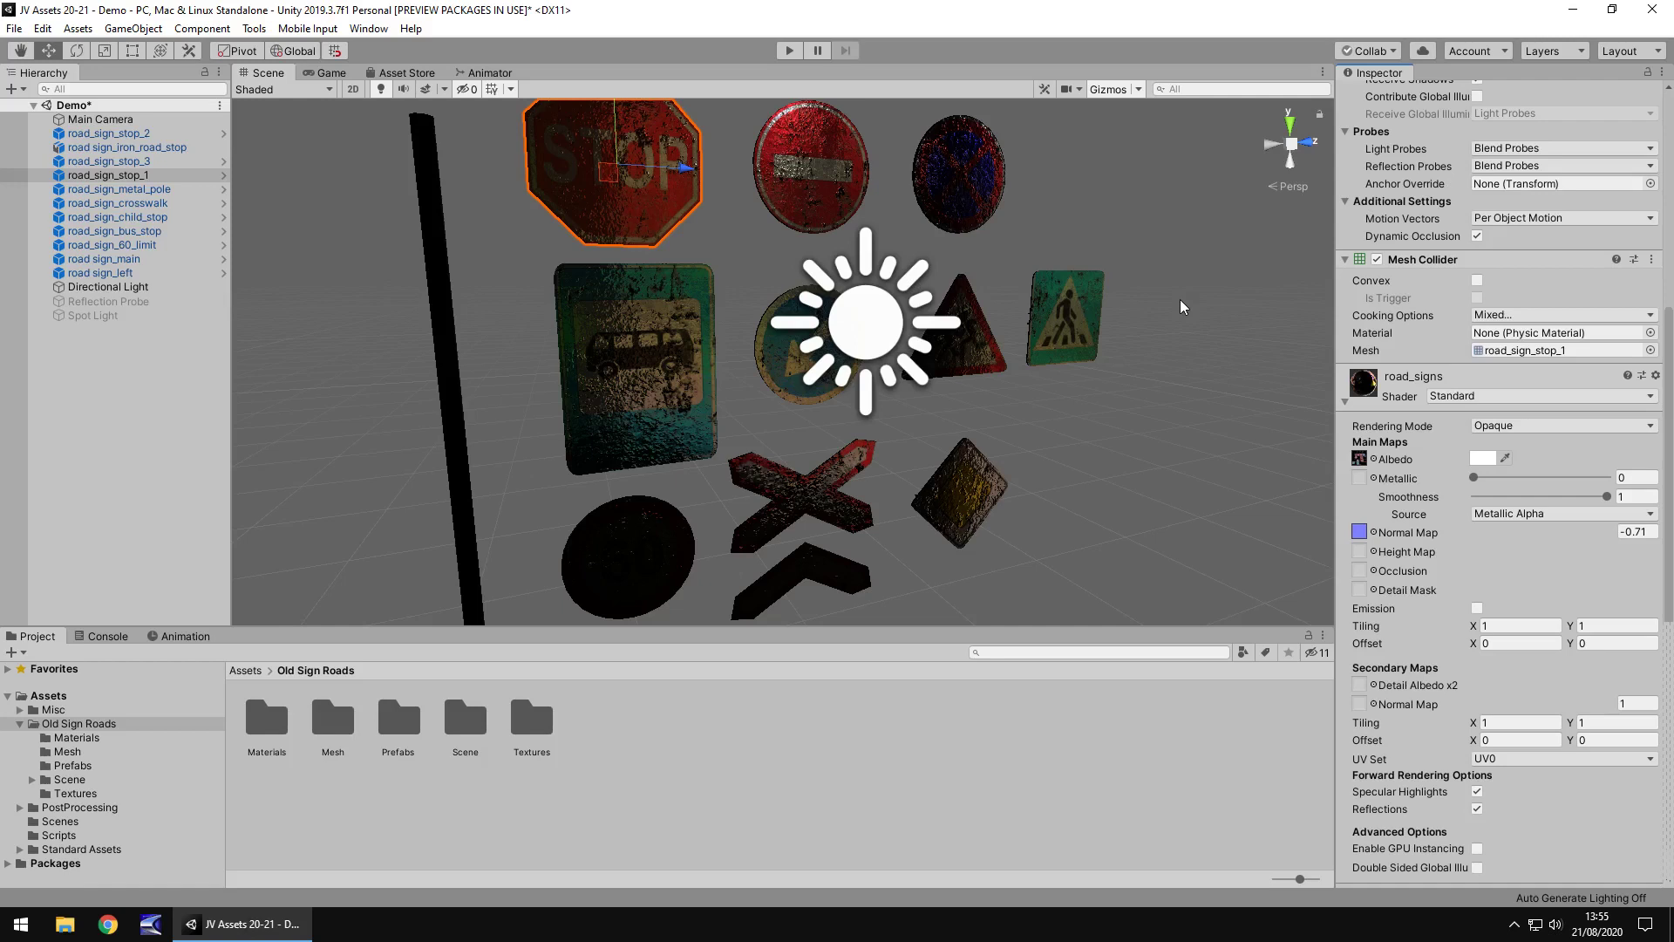
From the Game view, enable both the Reflection Probe and the Spot Light in the Hierarchy.
{"action": "left_click", "coordinate": [332, 72]}
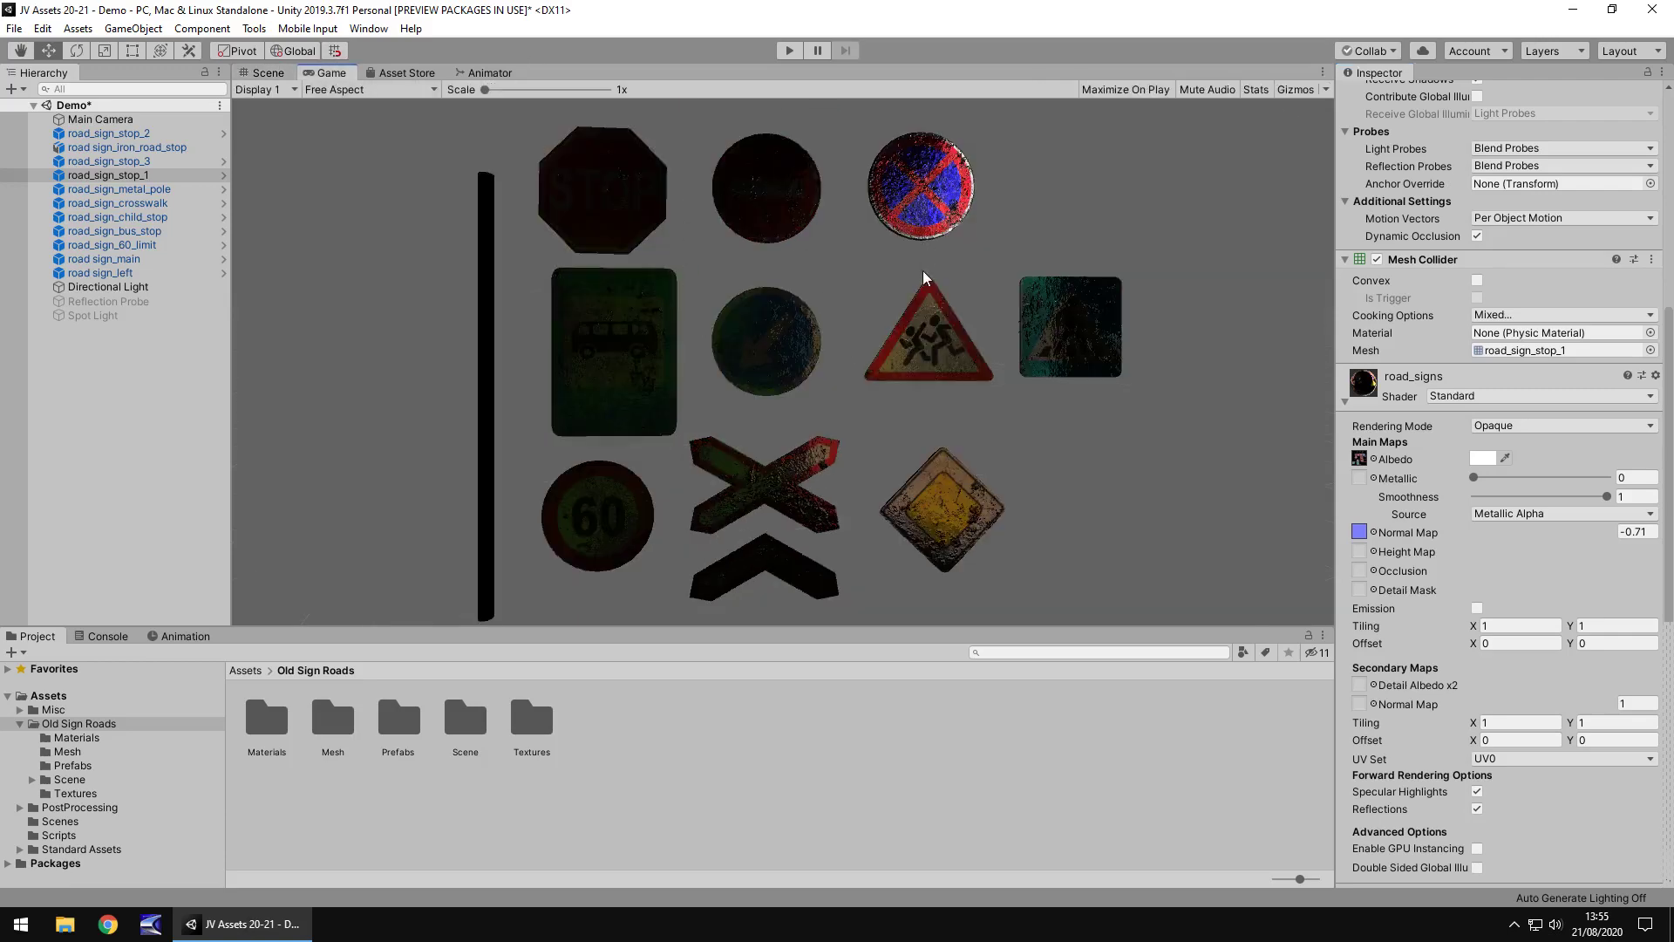
{"action": "left_click", "coordinate": [112, 301]}
{"action": "left_click", "coordinate": [115, 316], "text": "shift"}
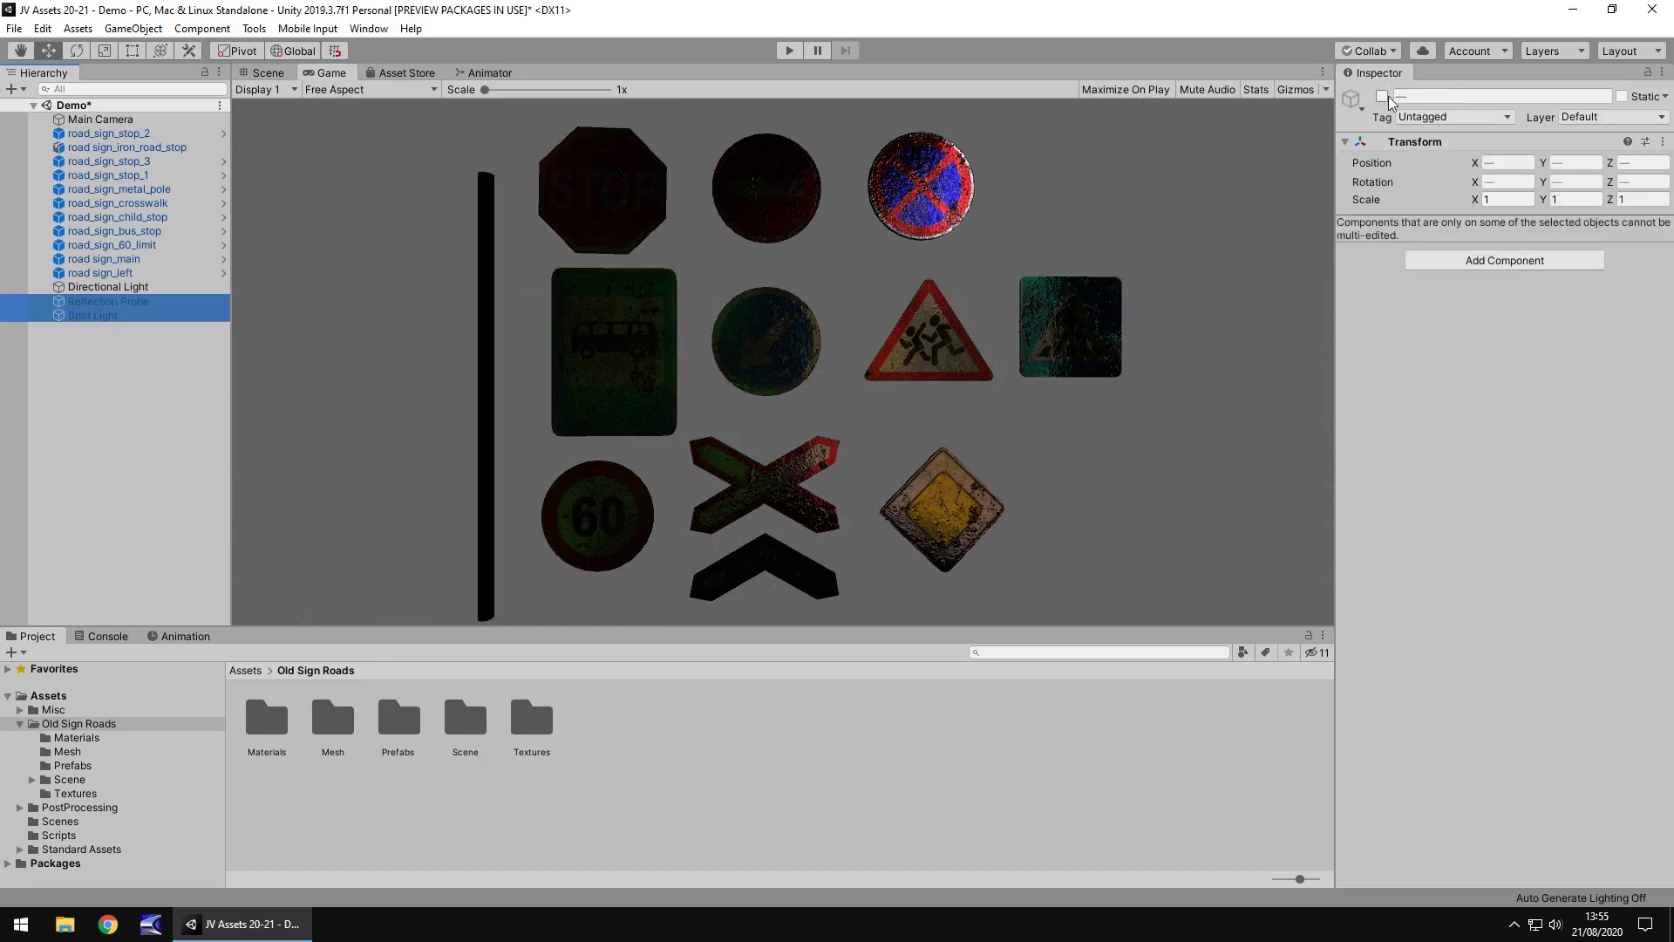
{"action": "left_click", "coordinate": [1382, 96]}
{"action": "left_click", "coordinate": [100, 338]}
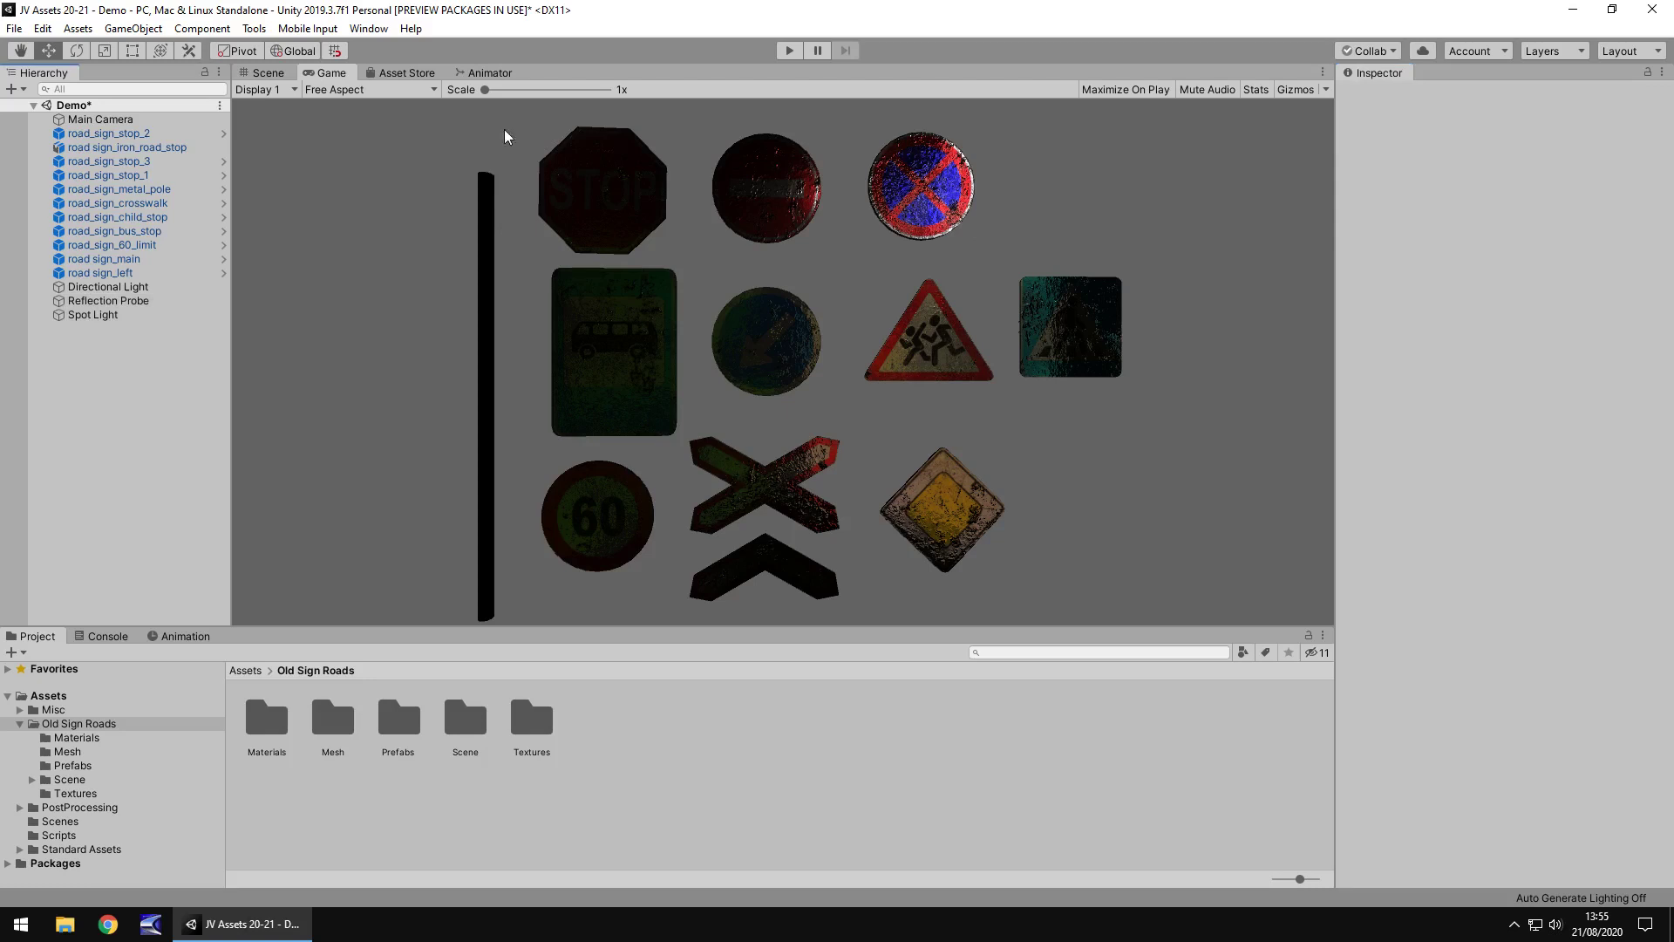
{"action": "left_click", "coordinate": [262, 73]}
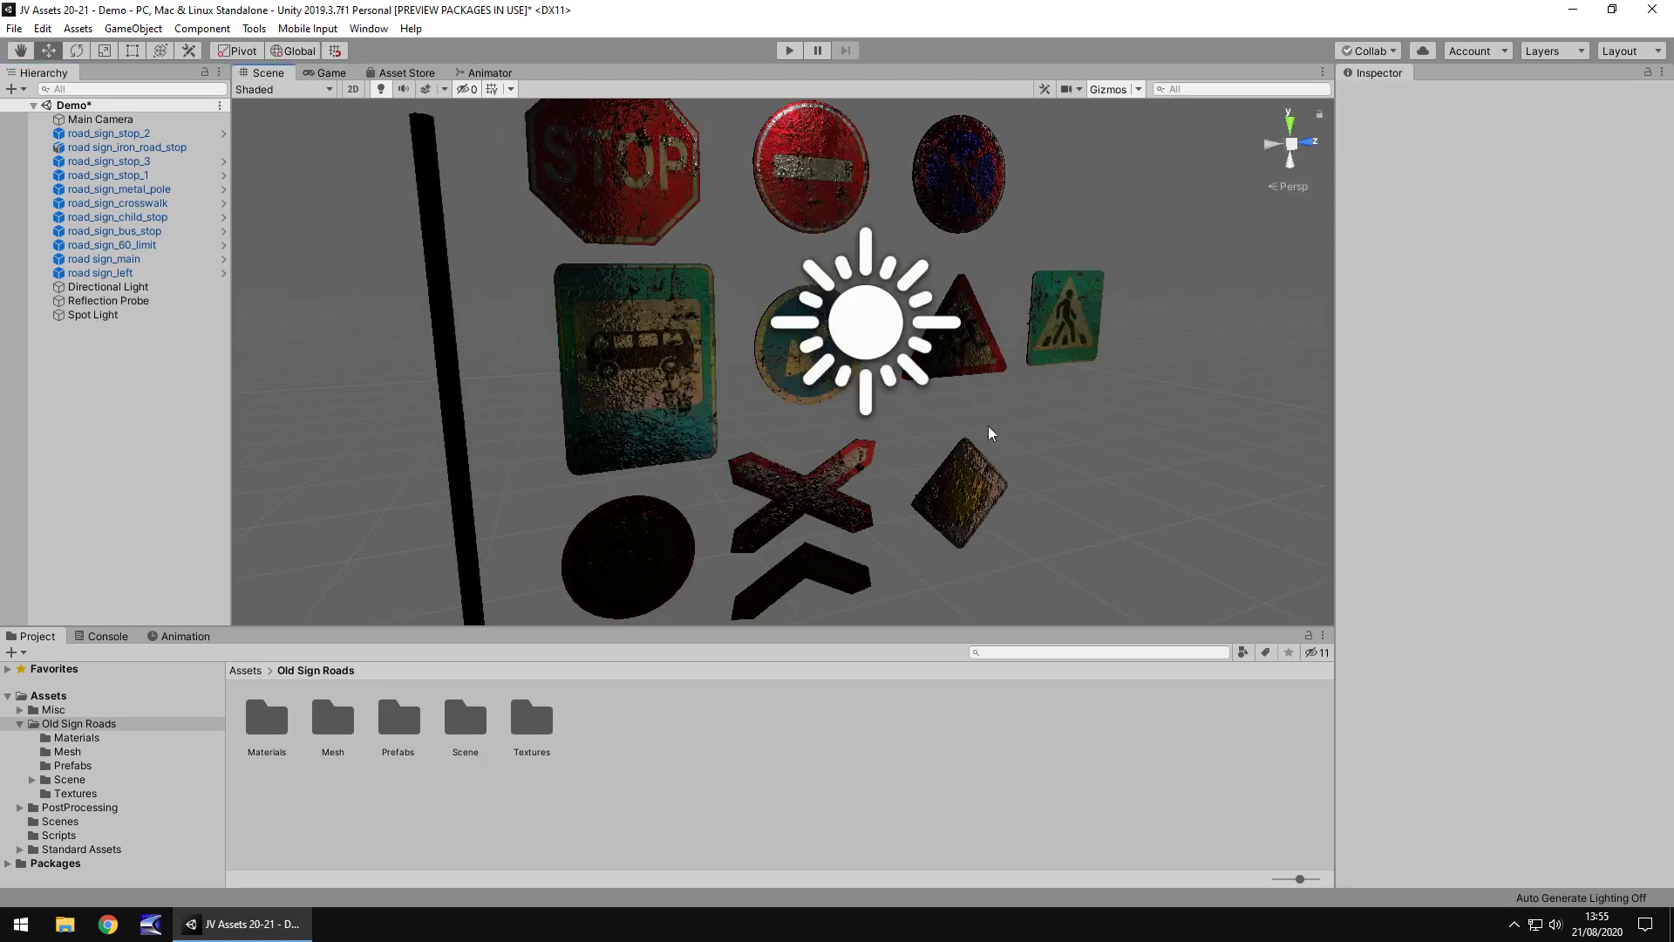
Set the STOP sign's road_signs material back to Standard (Specular setup) and preview it in Game view.
{"action": "left_click", "coordinate": [641, 150]}
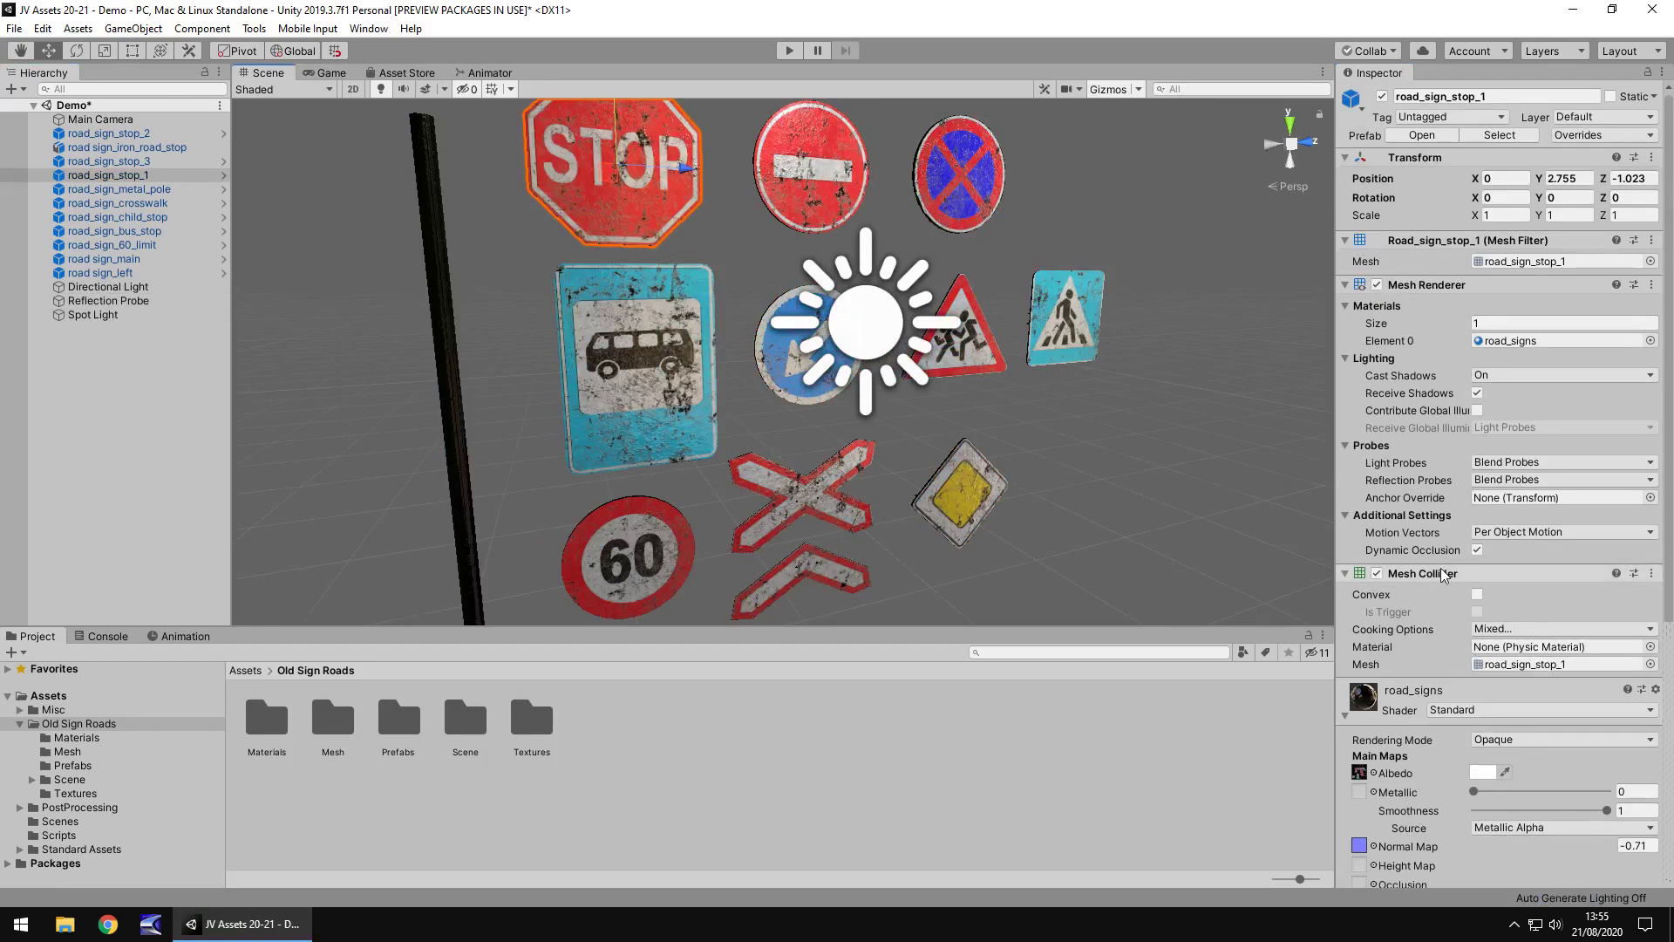
{"action": "left_click", "coordinate": [1485, 708]}
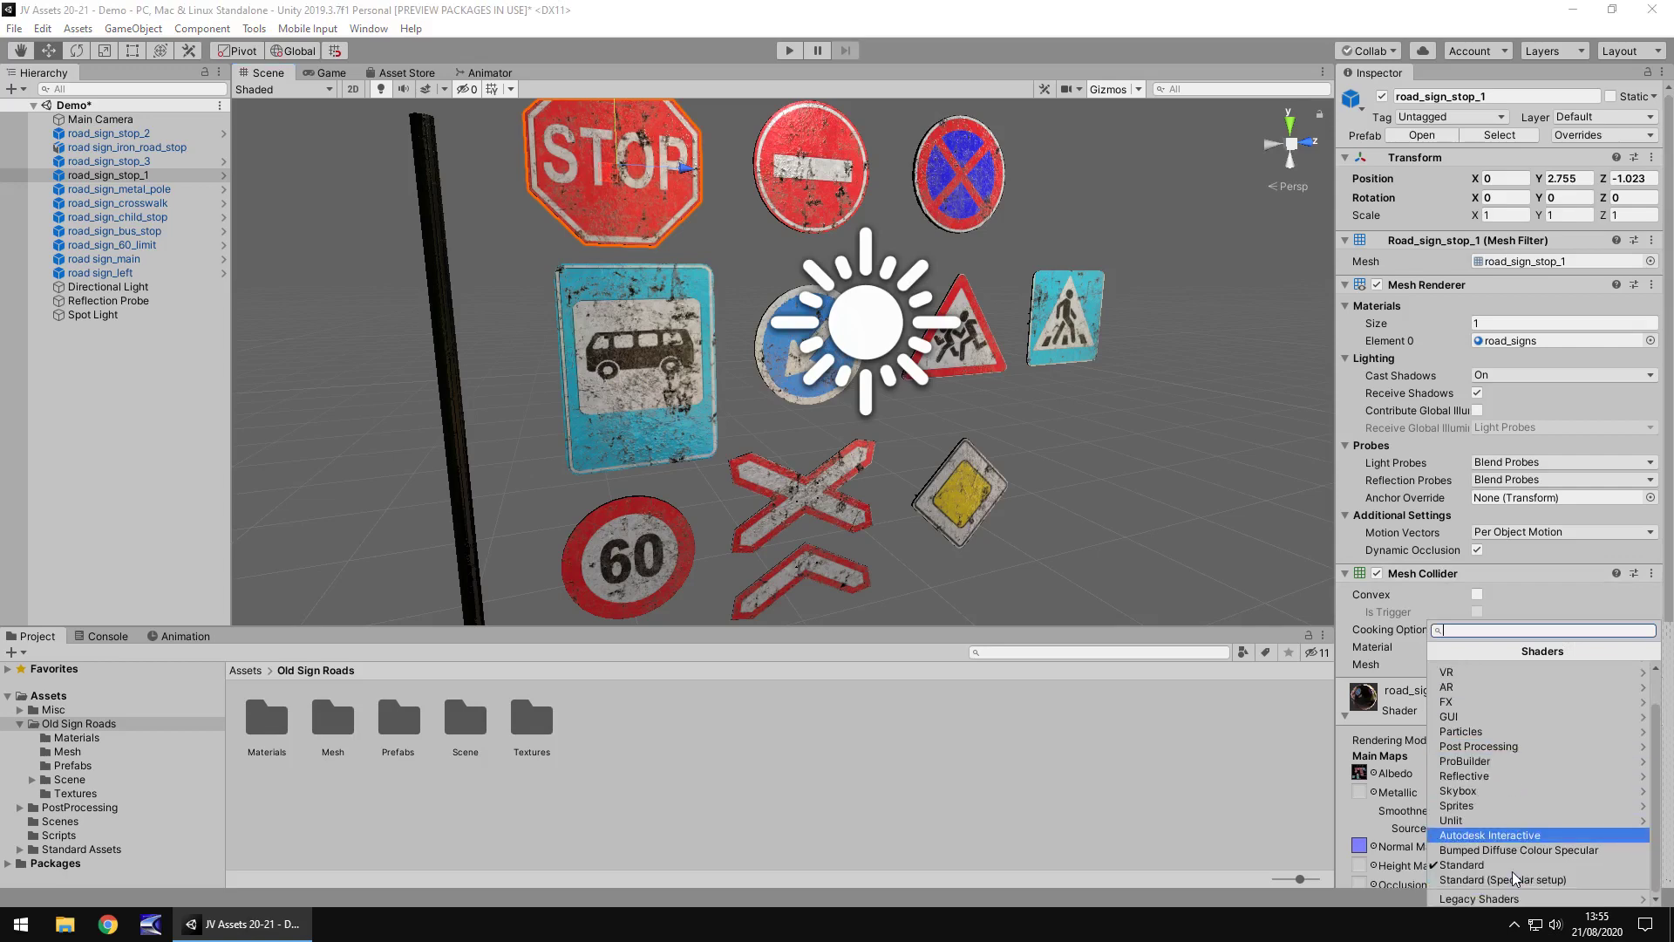
{"action": "left_click", "coordinate": [1512, 876]}
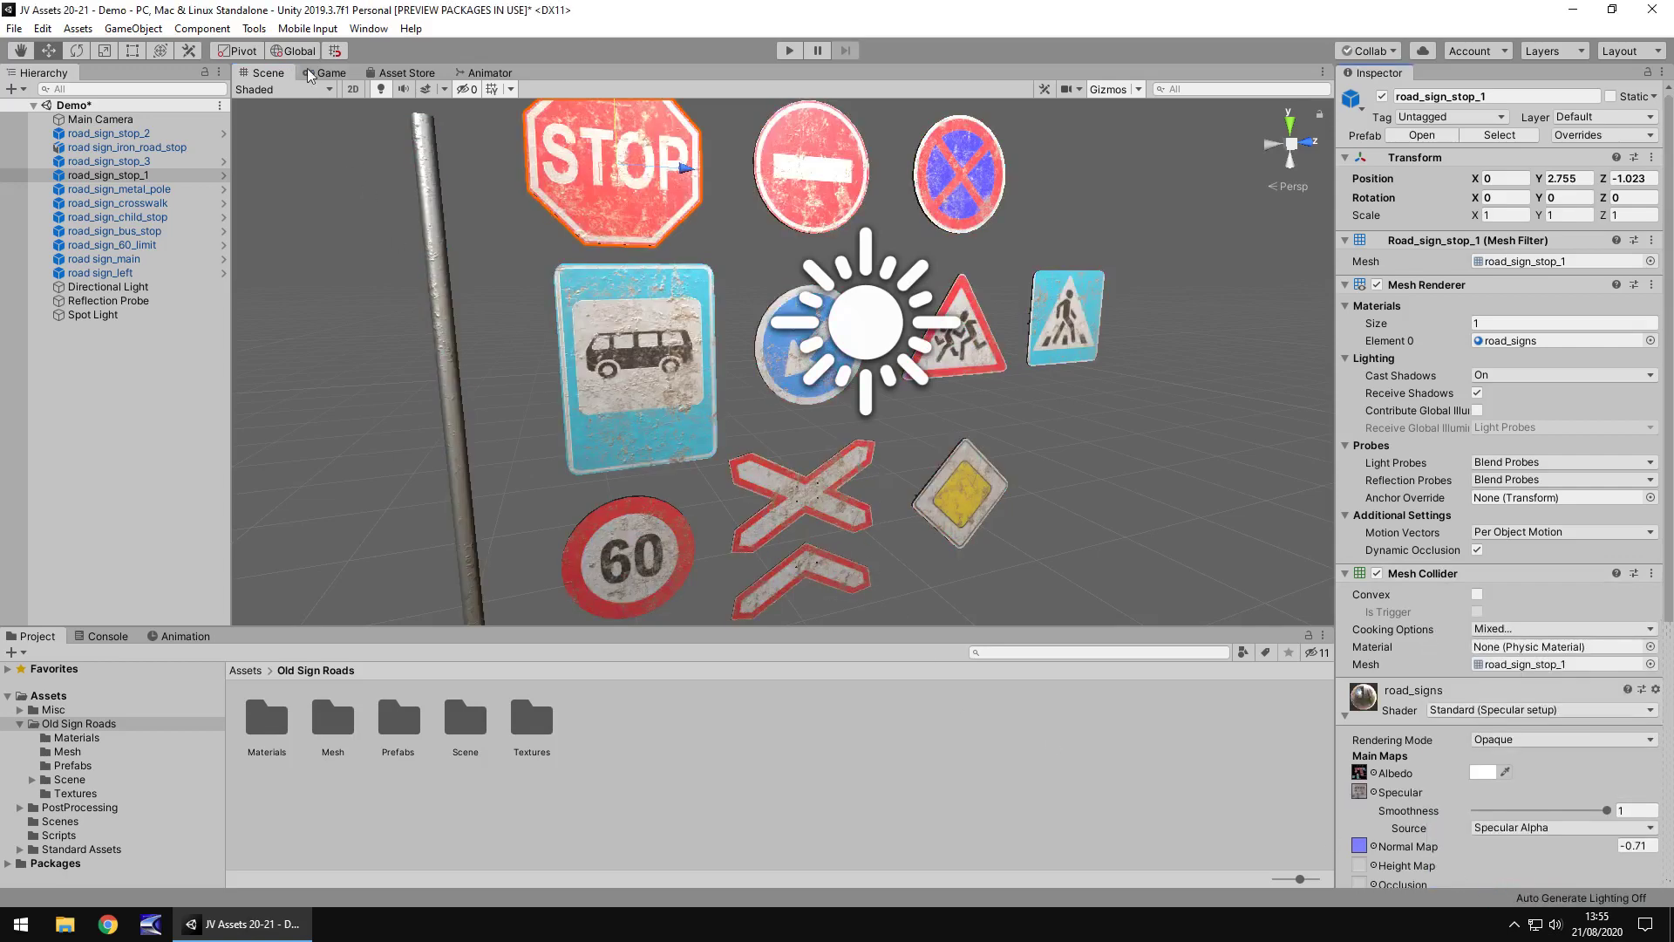
{"action": "left_click", "coordinate": [314, 74]}
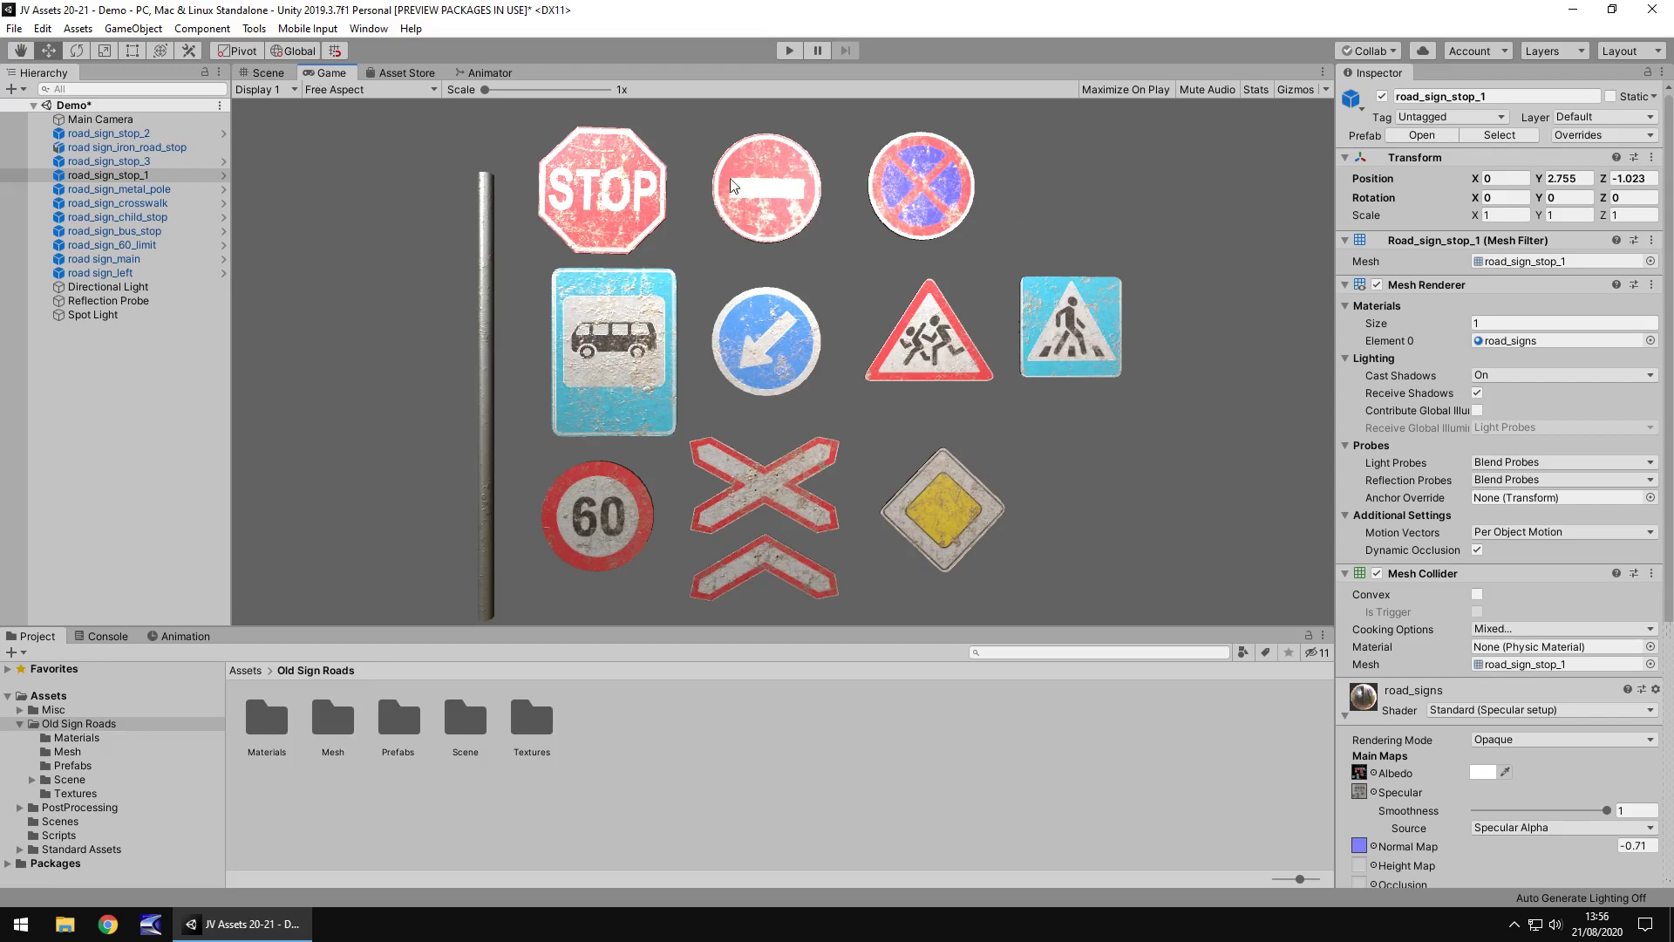
Show the Old Road Signs PBR store page: free, 15.0 MB, version 1.0.
{"action": "left_click", "coordinate": [407, 73]}
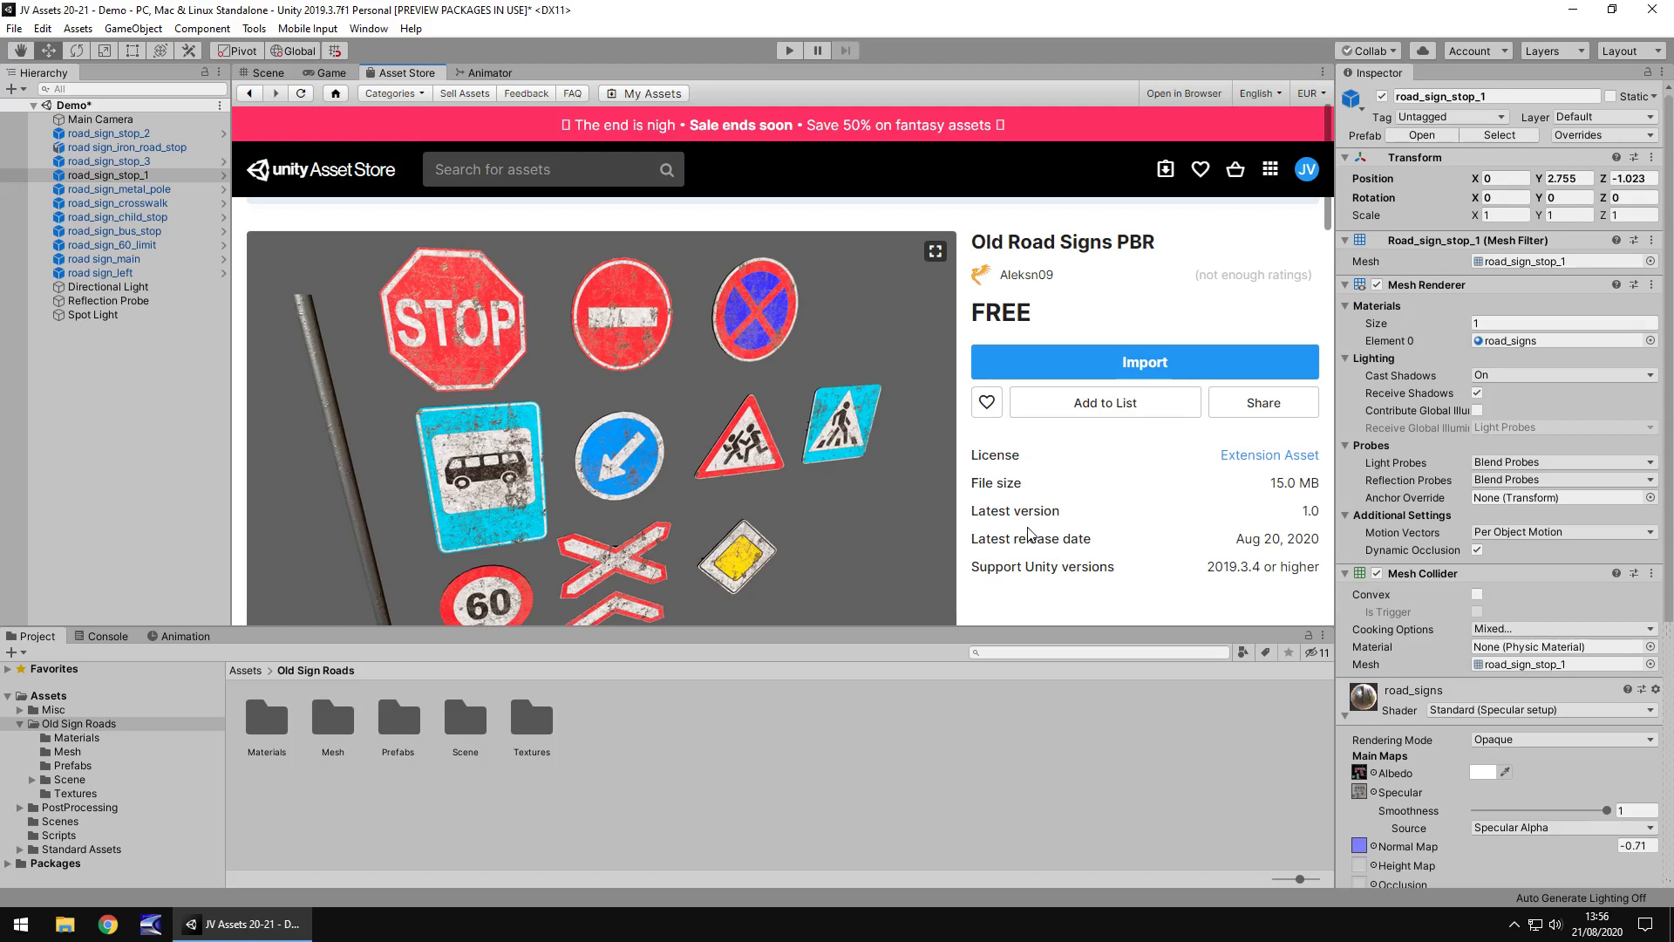
Go back to the Scene view showing the bright, evenly lit road signs.
{"action": "left_click", "coordinate": [270, 75]}
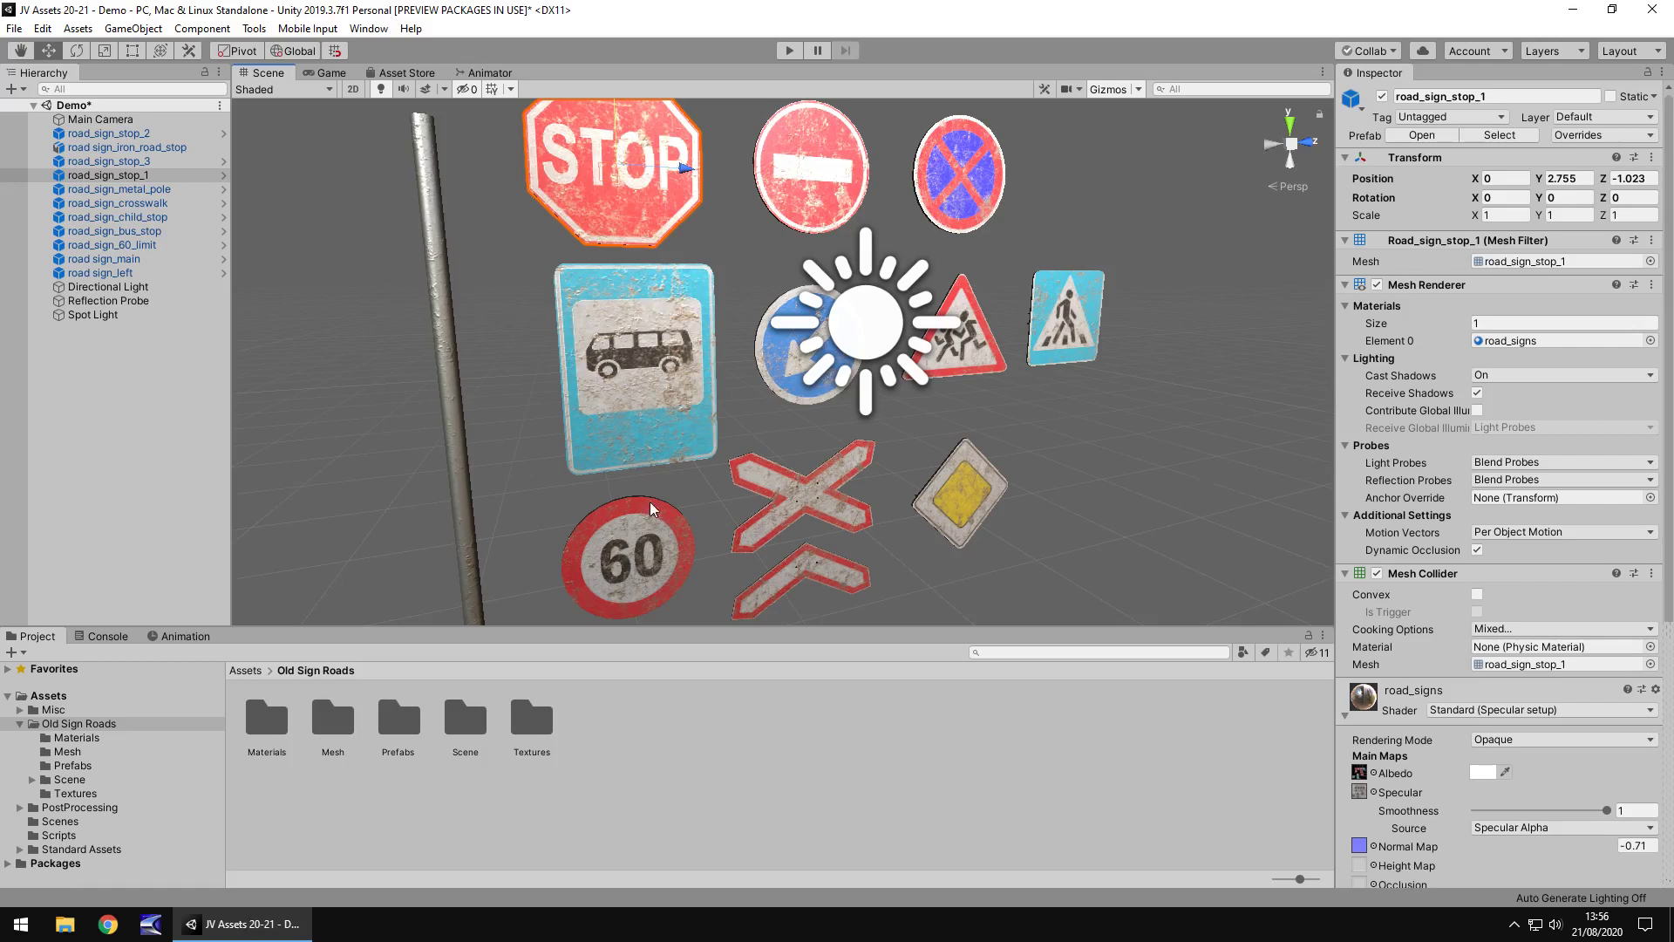
{"action": "scroll", "coordinate": [852, 542], "scroll_direction": "down", "scroll_amount": 3}
{"action": "scroll", "coordinate": [904, 501], "scroll_direction": "up", "scroll_amount": 3}
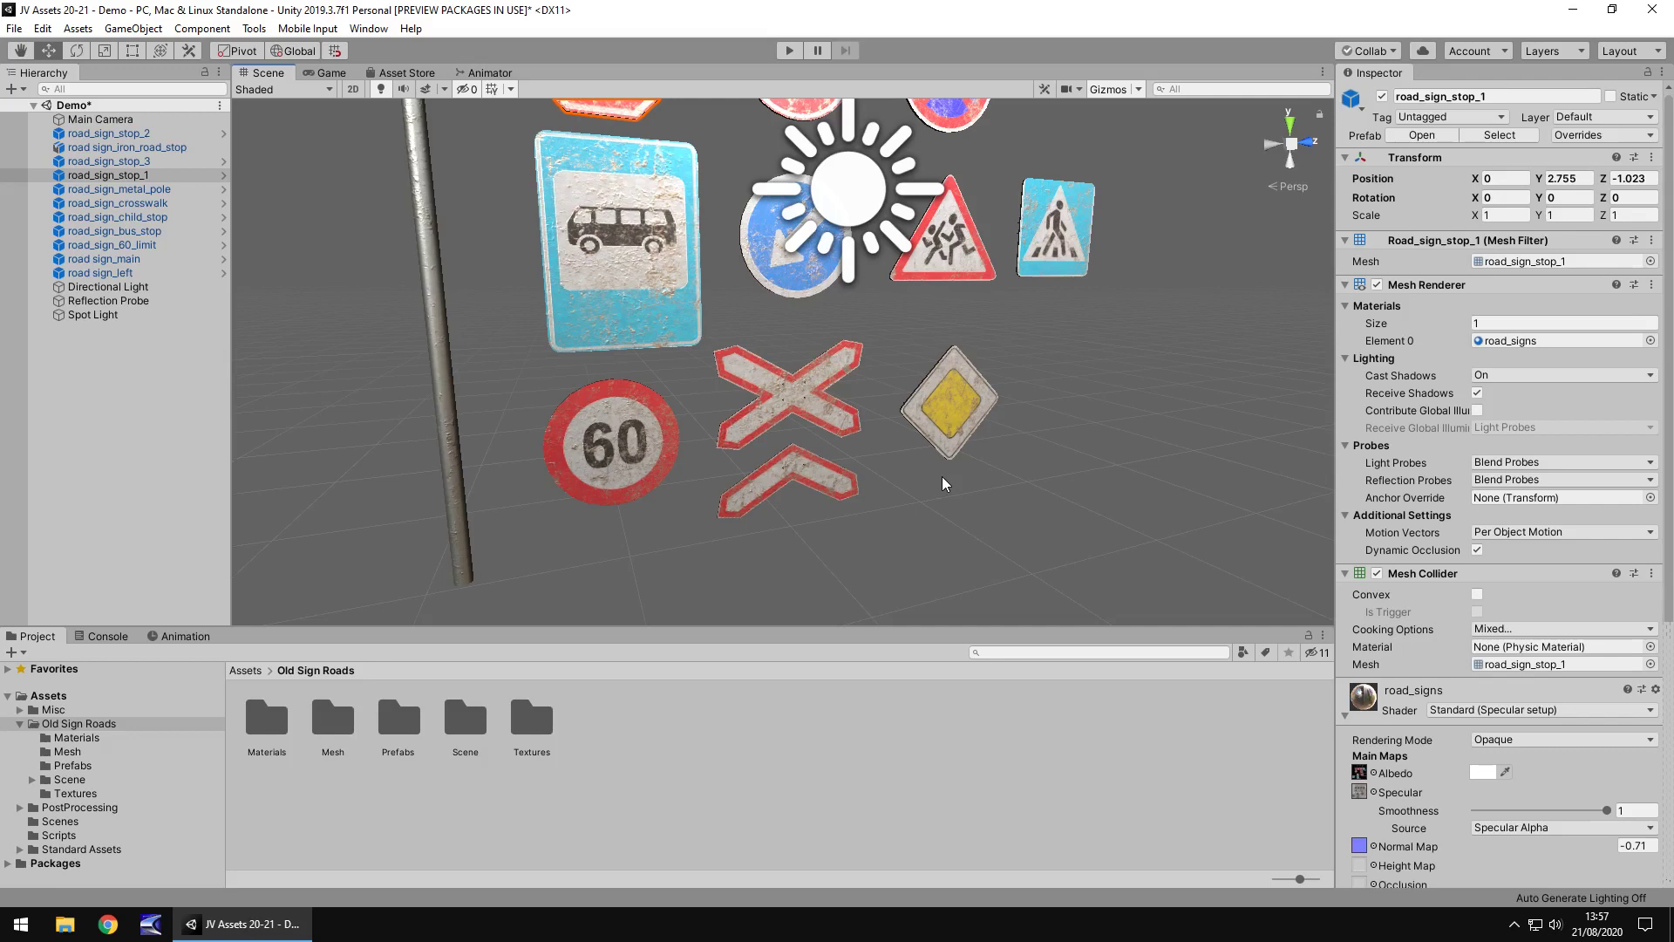
Browse the Old Sign Roads Materials, Mesh and Textures folders, ending on the three texture maps.
{"action": "left_click", "coordinate": [83, 738]}
{"action": "left_click", "coordinate": [73, 765]}
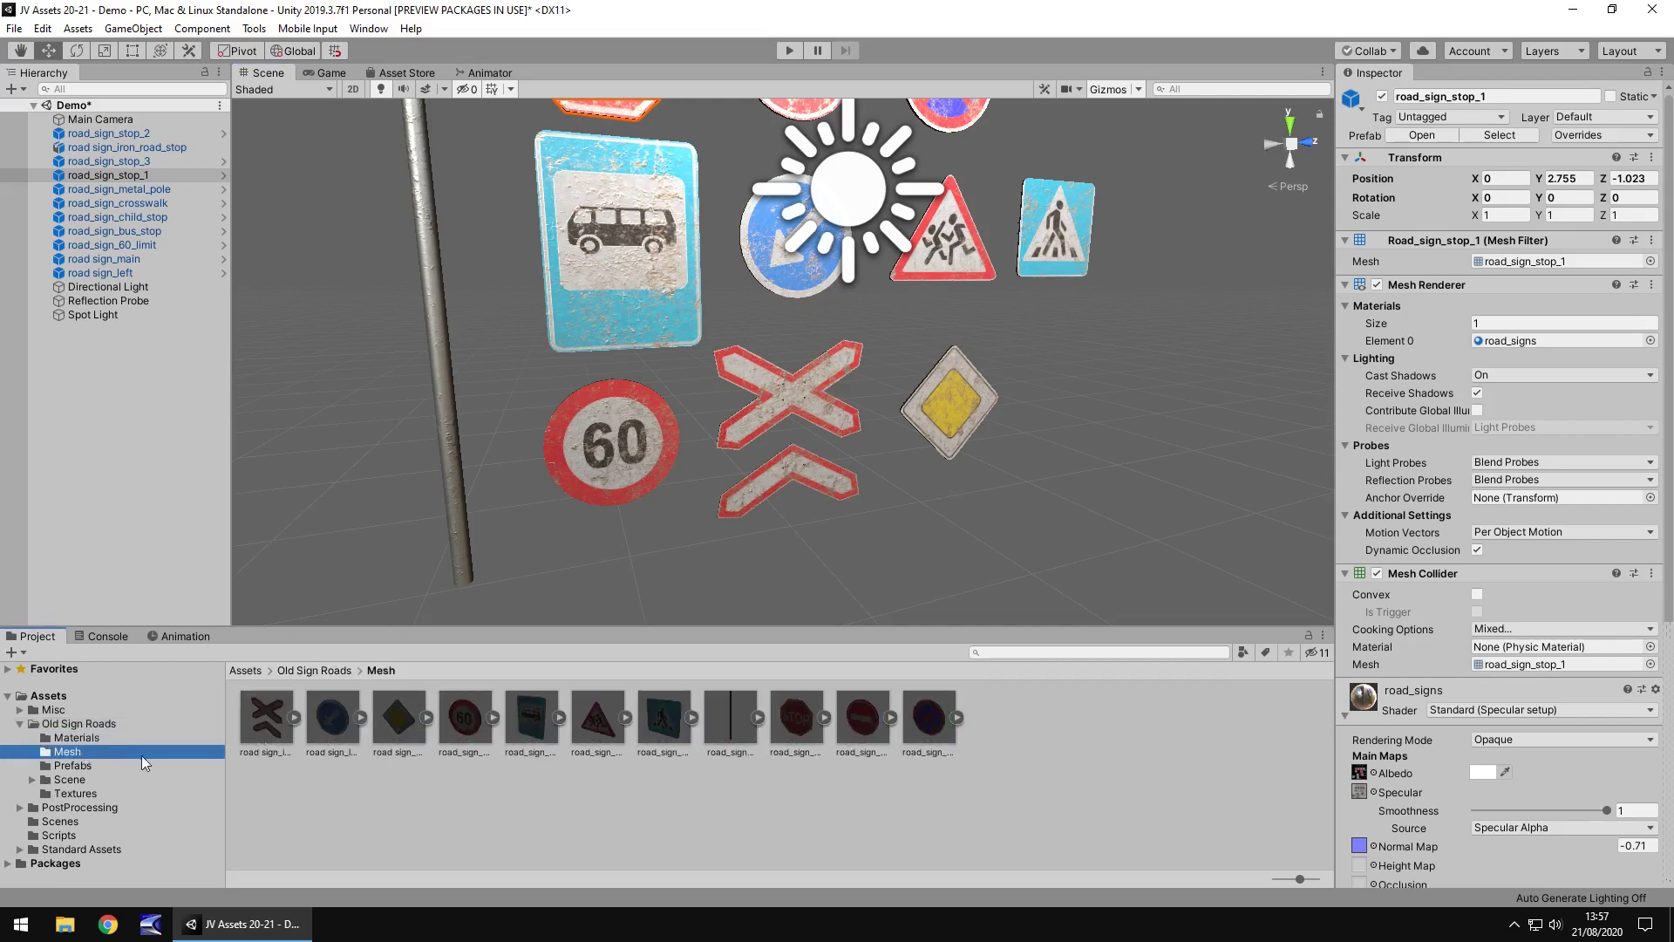
{"action": "left_click", "coordinate": [75, 792]}
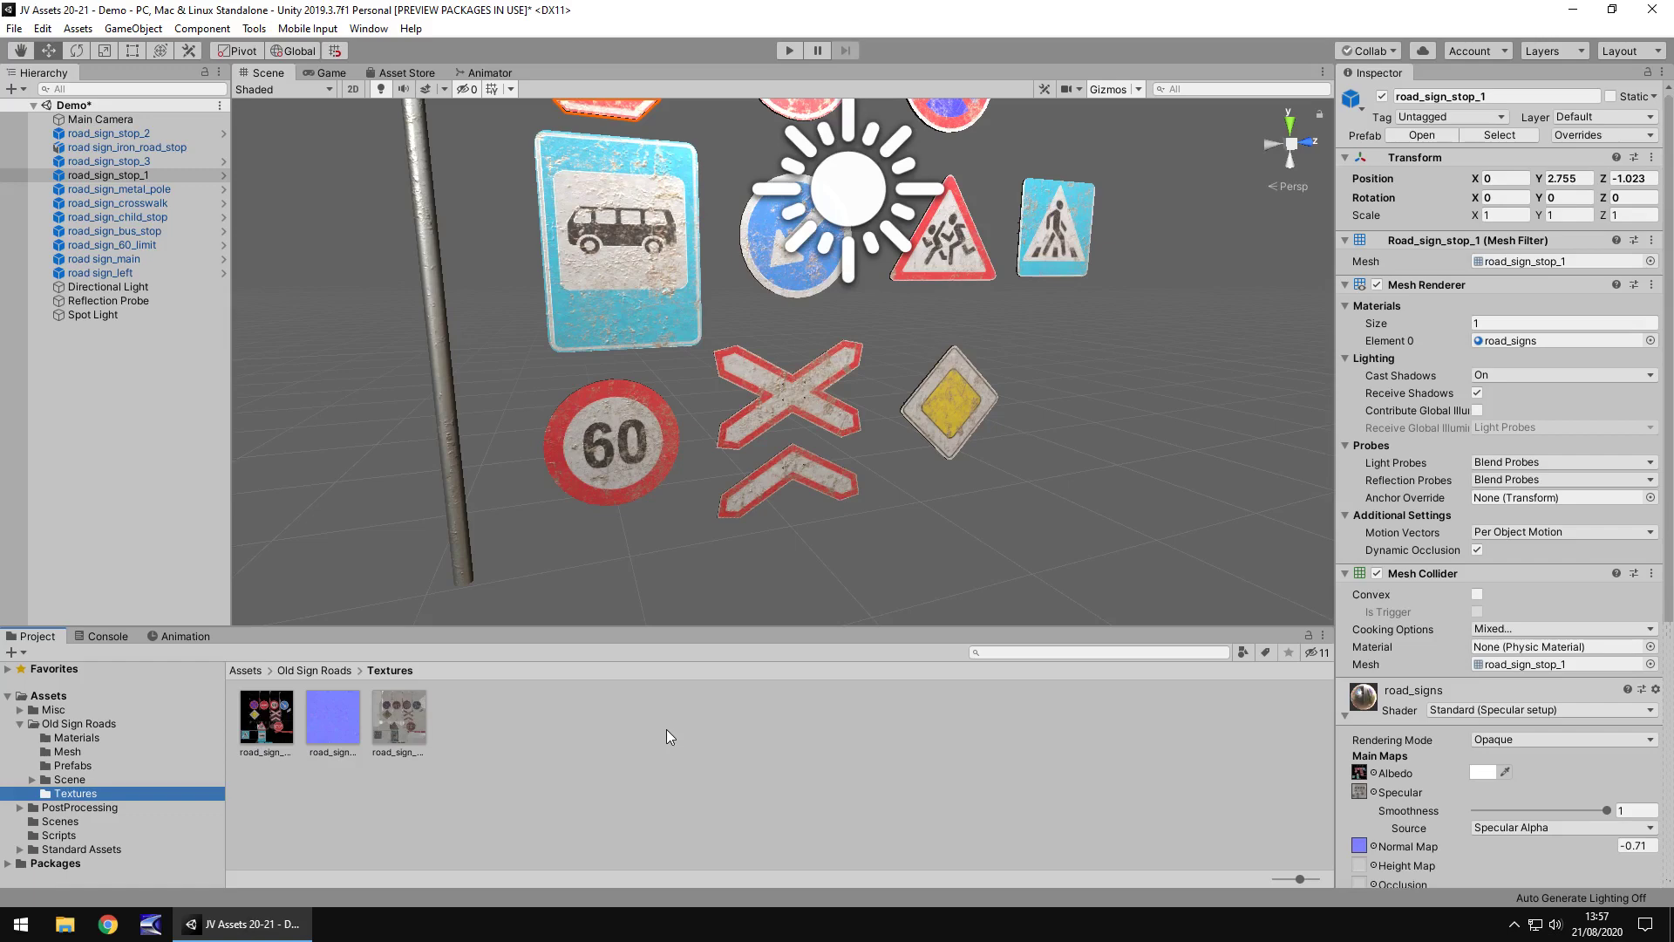
Start Play mode for the Demo scene with the road signs.
{"action": "left_click", "coordinate": [788, 52]}
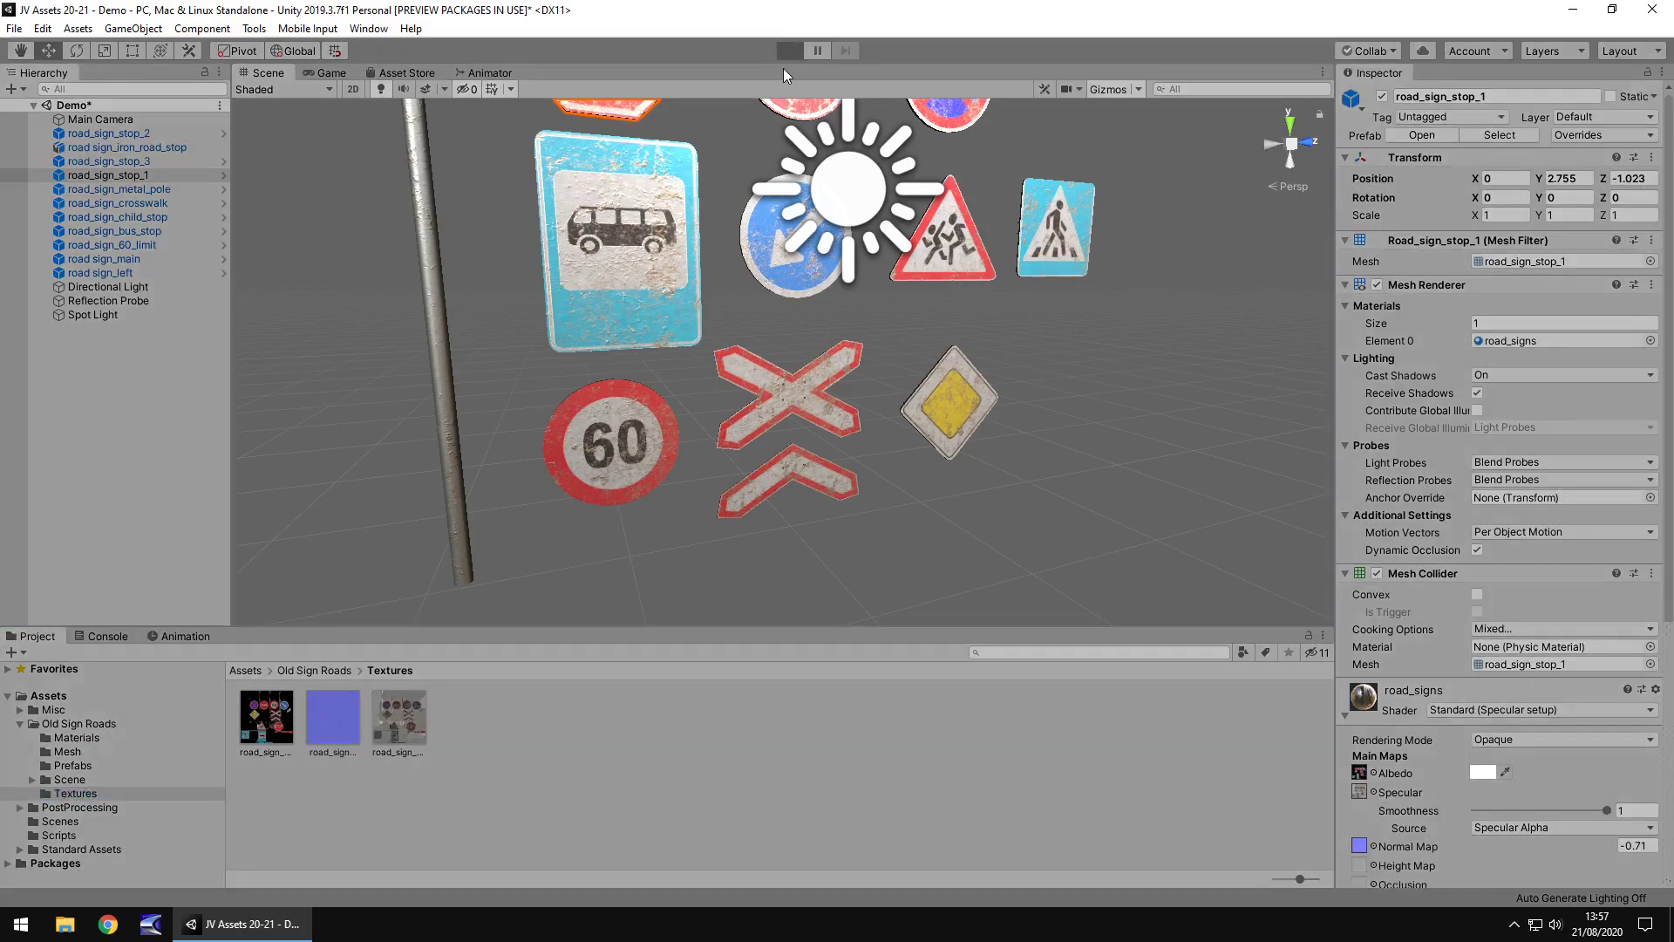